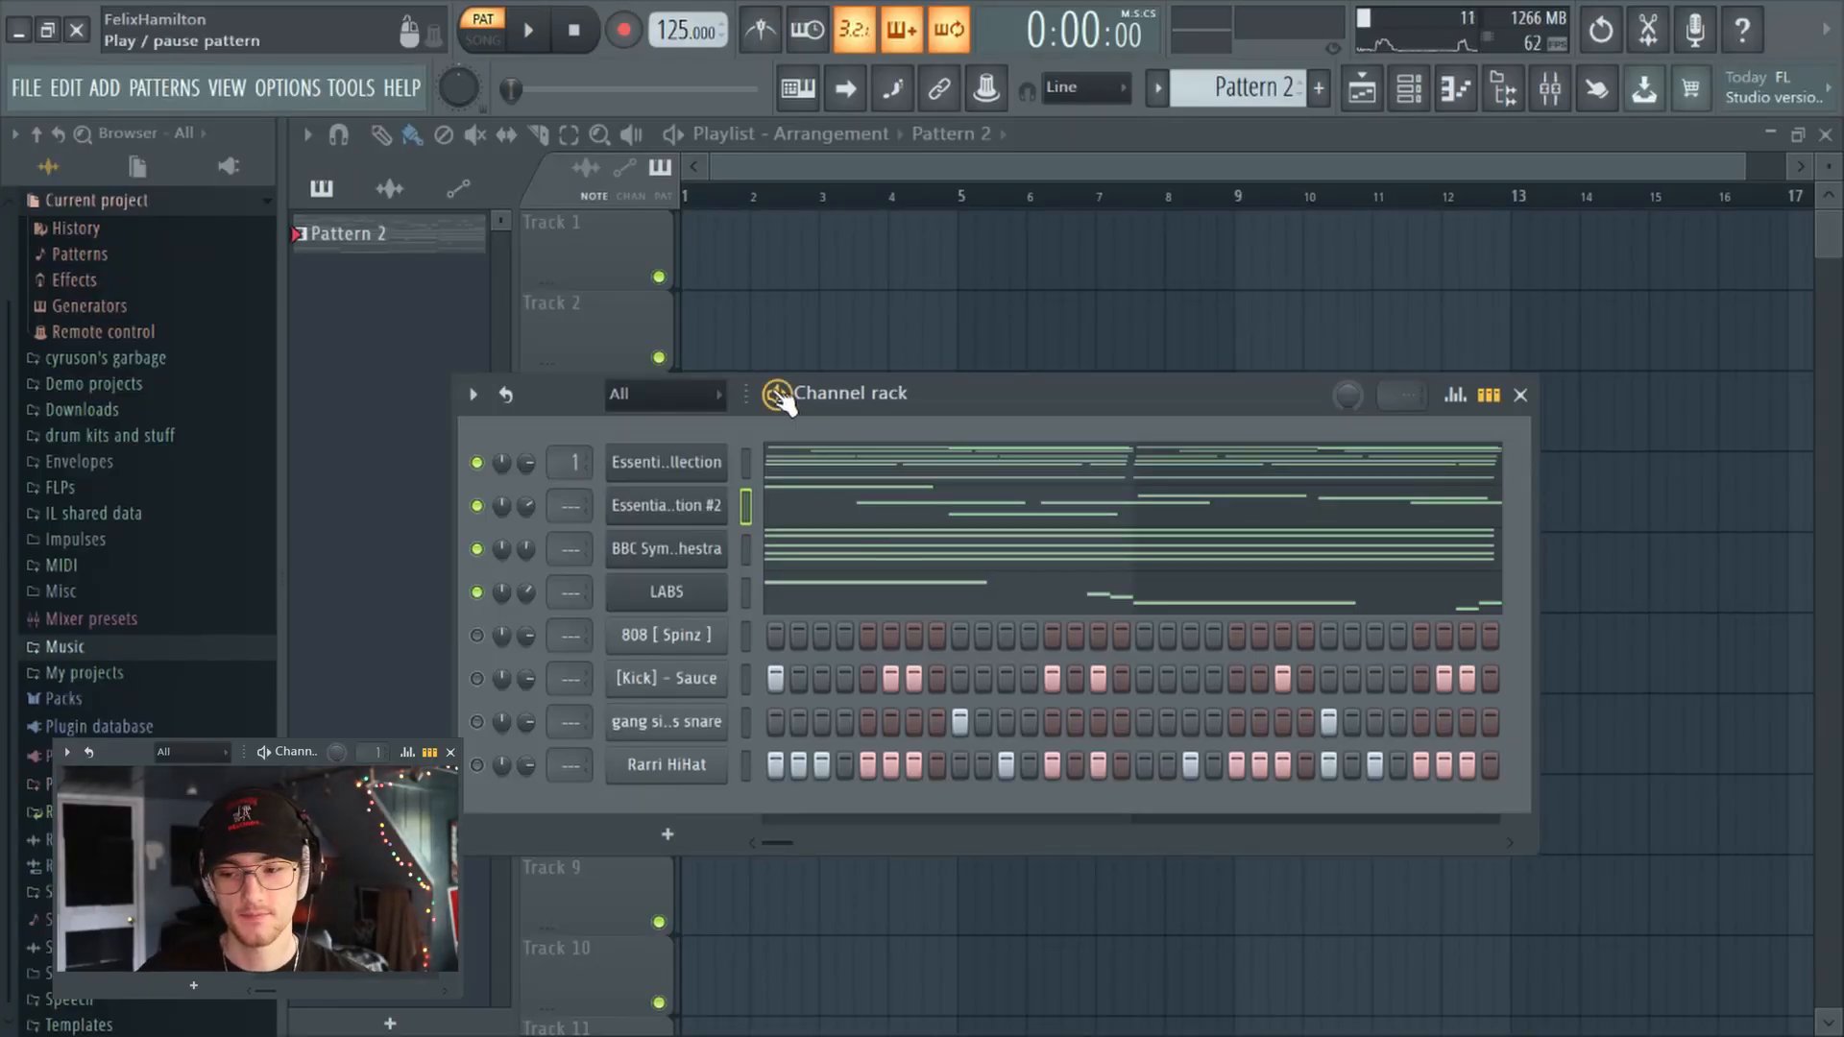
Step: Play Pattern 2 and examine the melody notes of the Essential Keyboard Collection #2 channel in the piano roll
key("space")
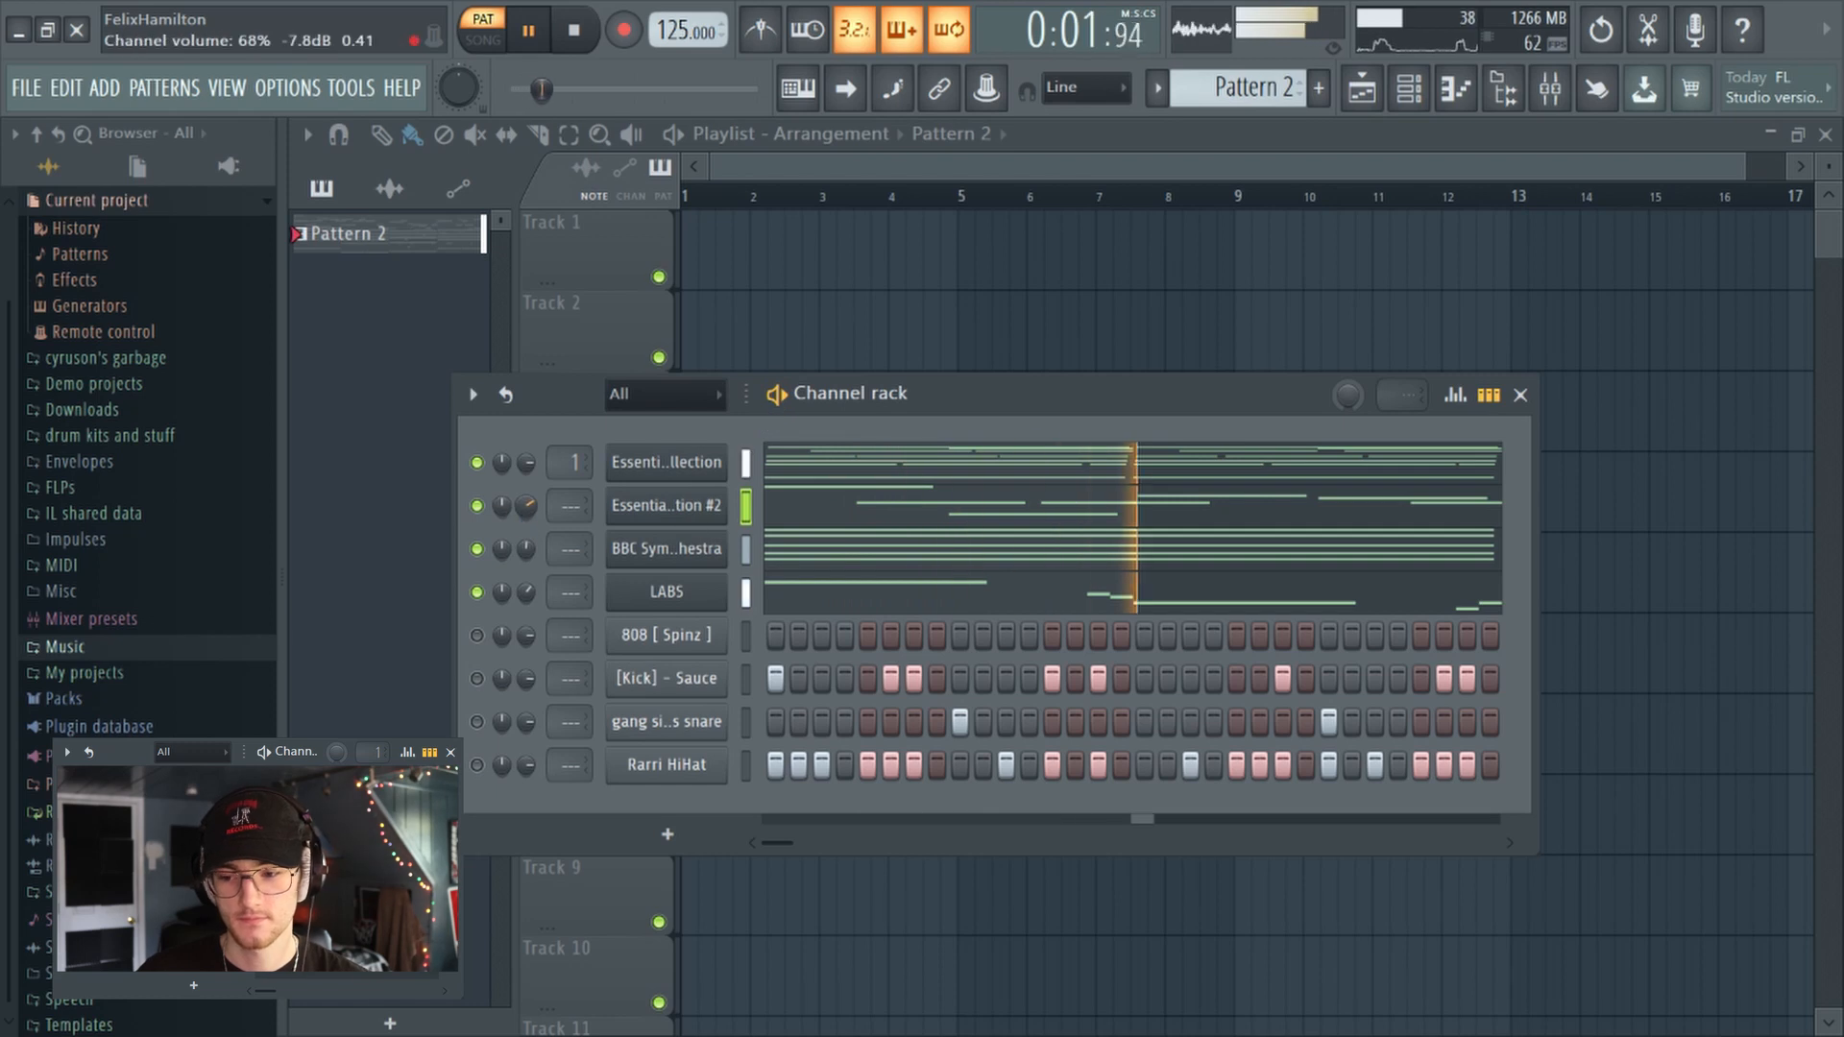
left_click(807, 513)
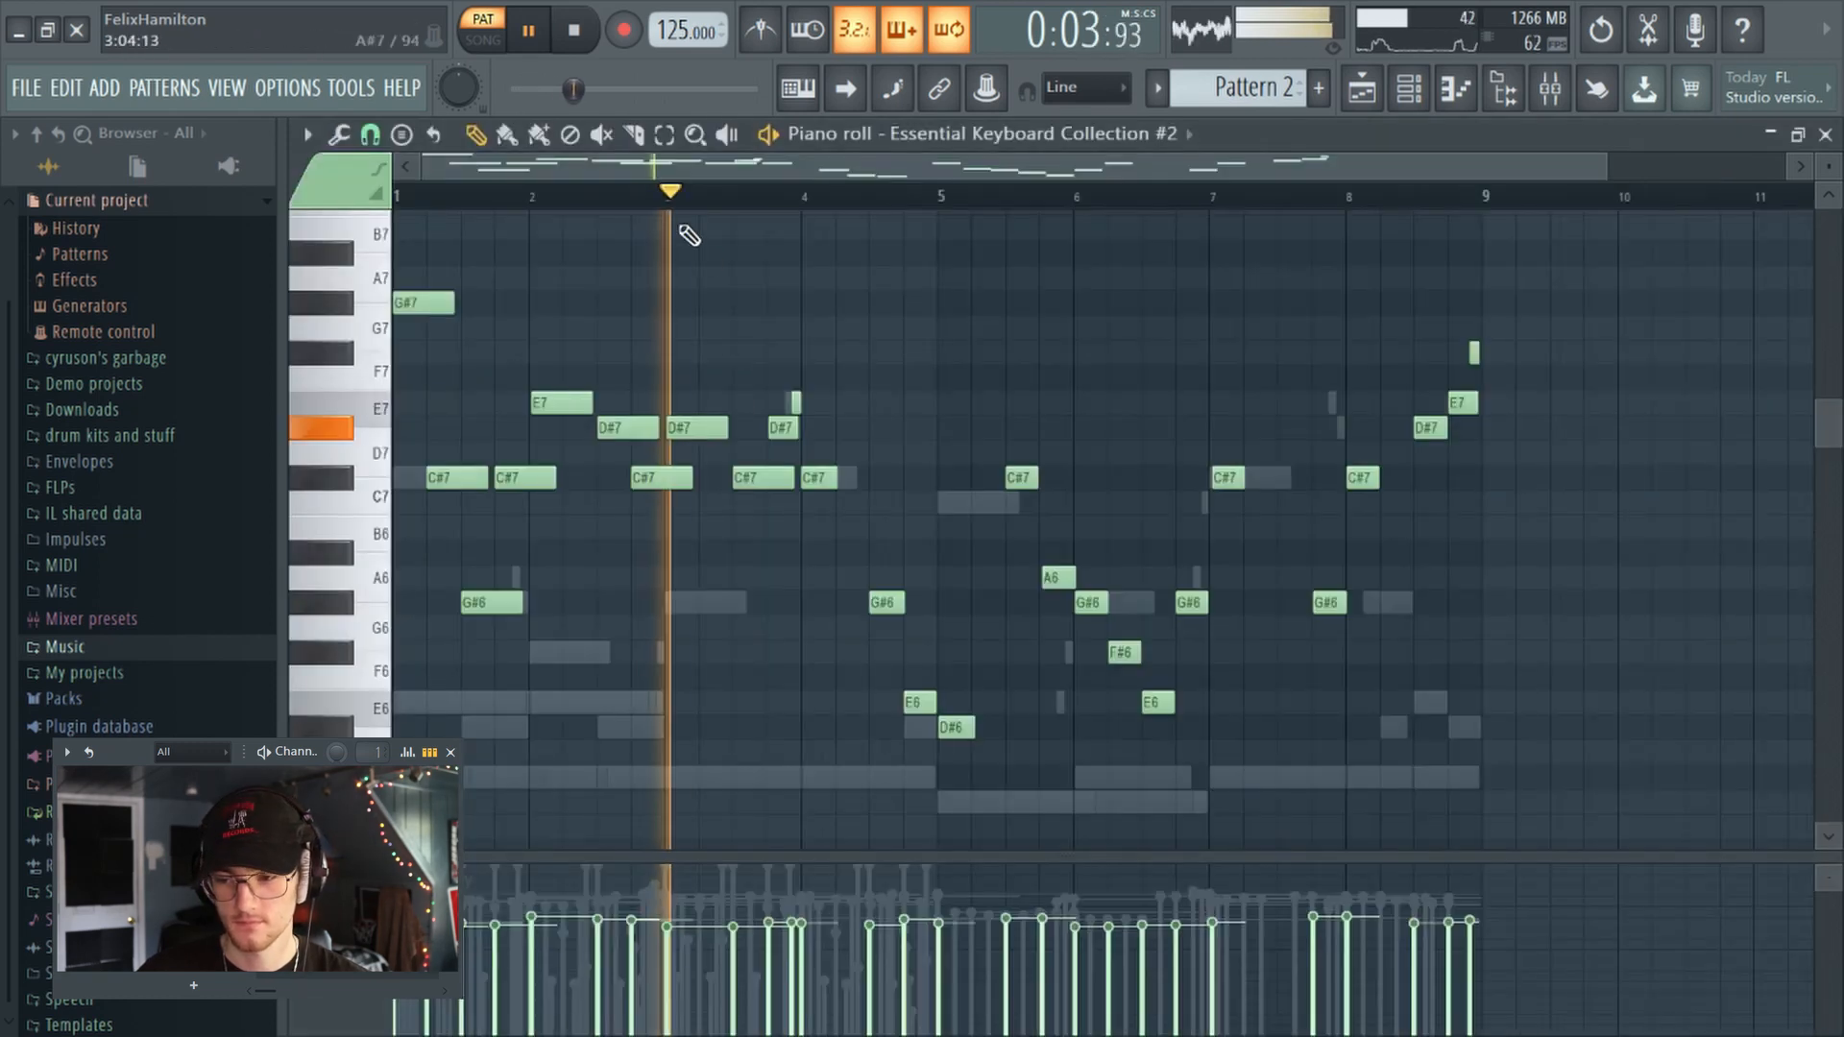
scroll(689, 236, "down", 2)
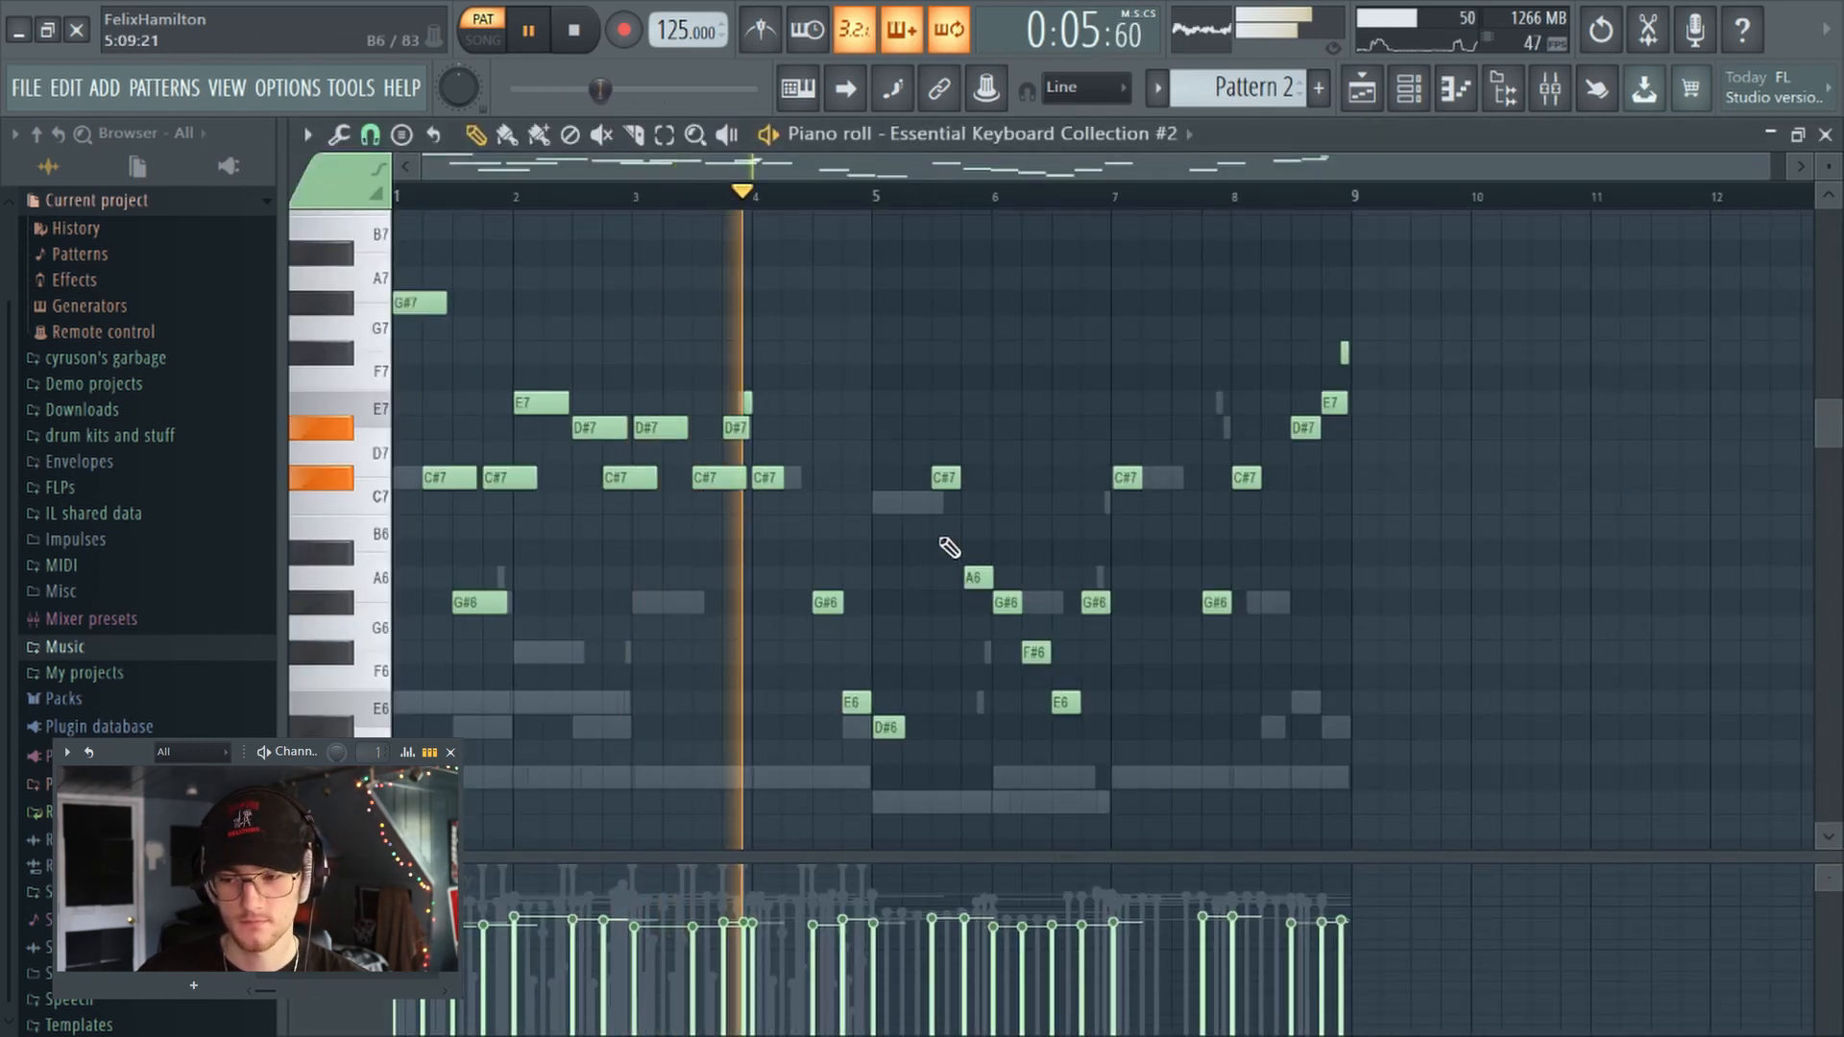
scroll(974, 506, "down", 3)
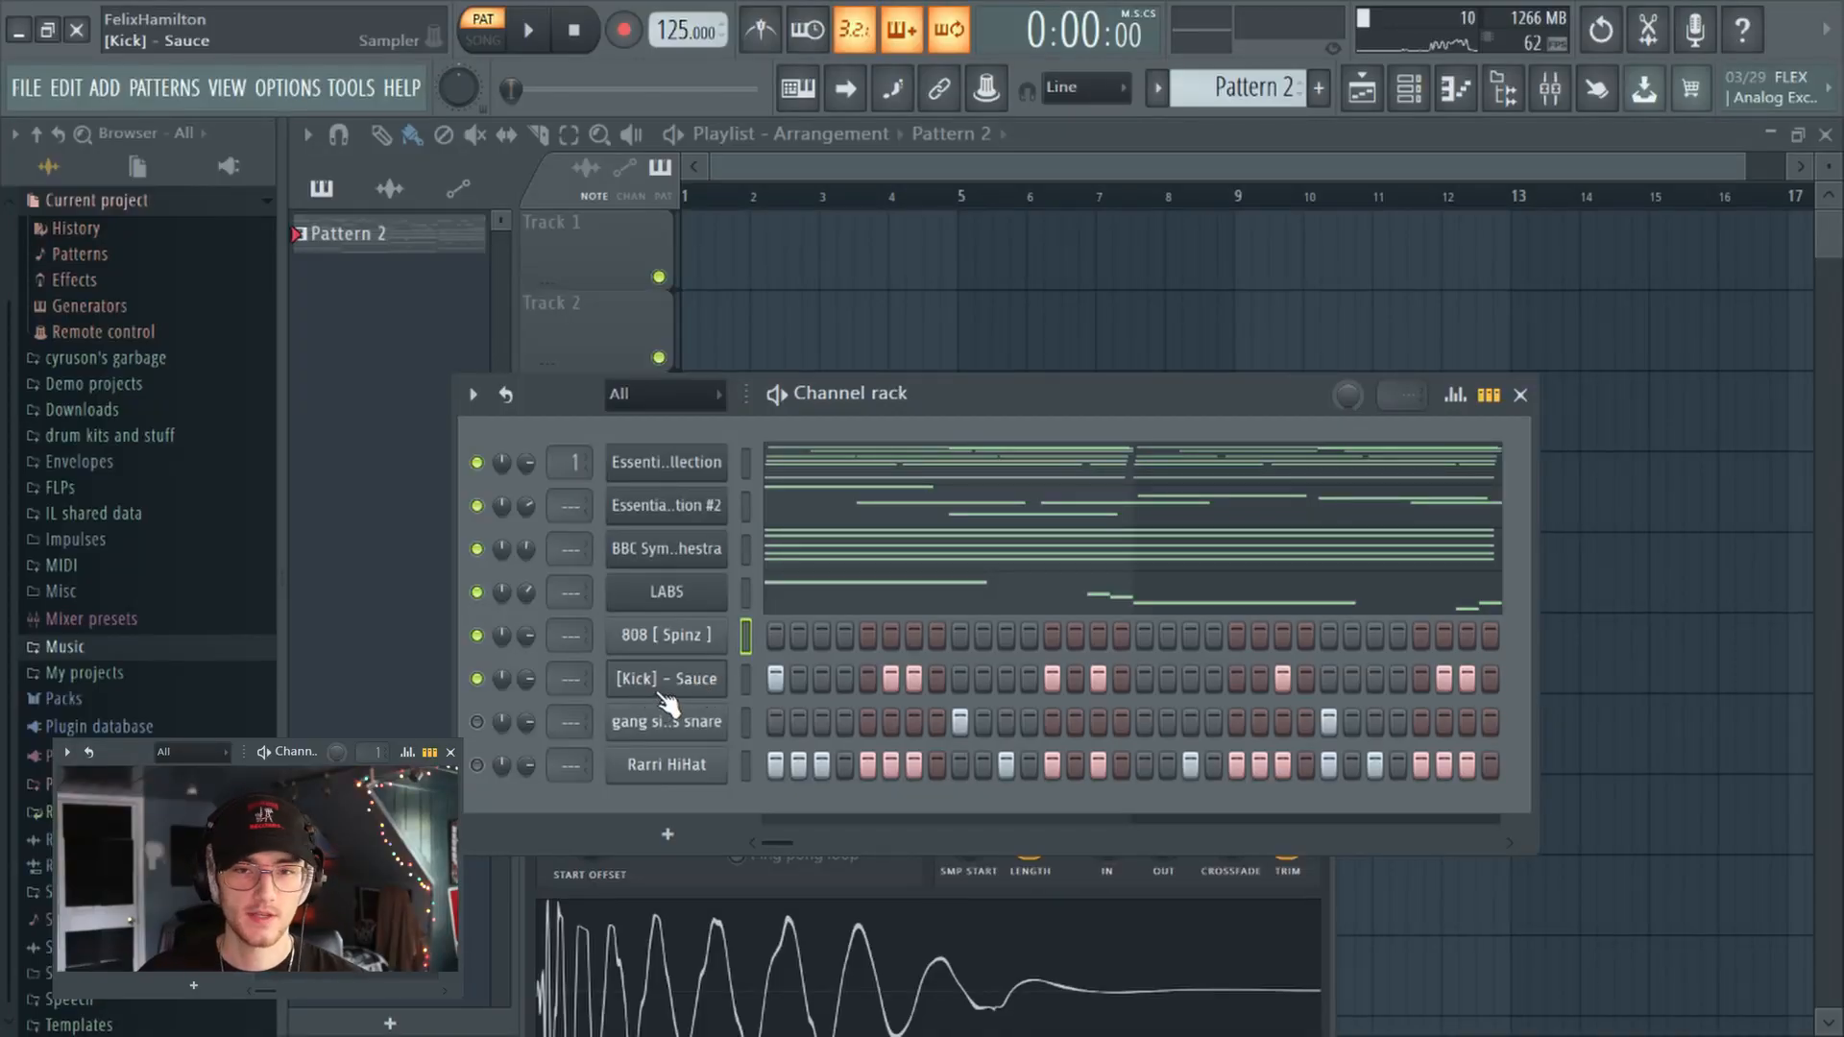
Step: Copy the [Kick] - Sauce step pattern into the 808 [ Spinz ] channel
right_click(661, 680)
left_click(1051, 695)
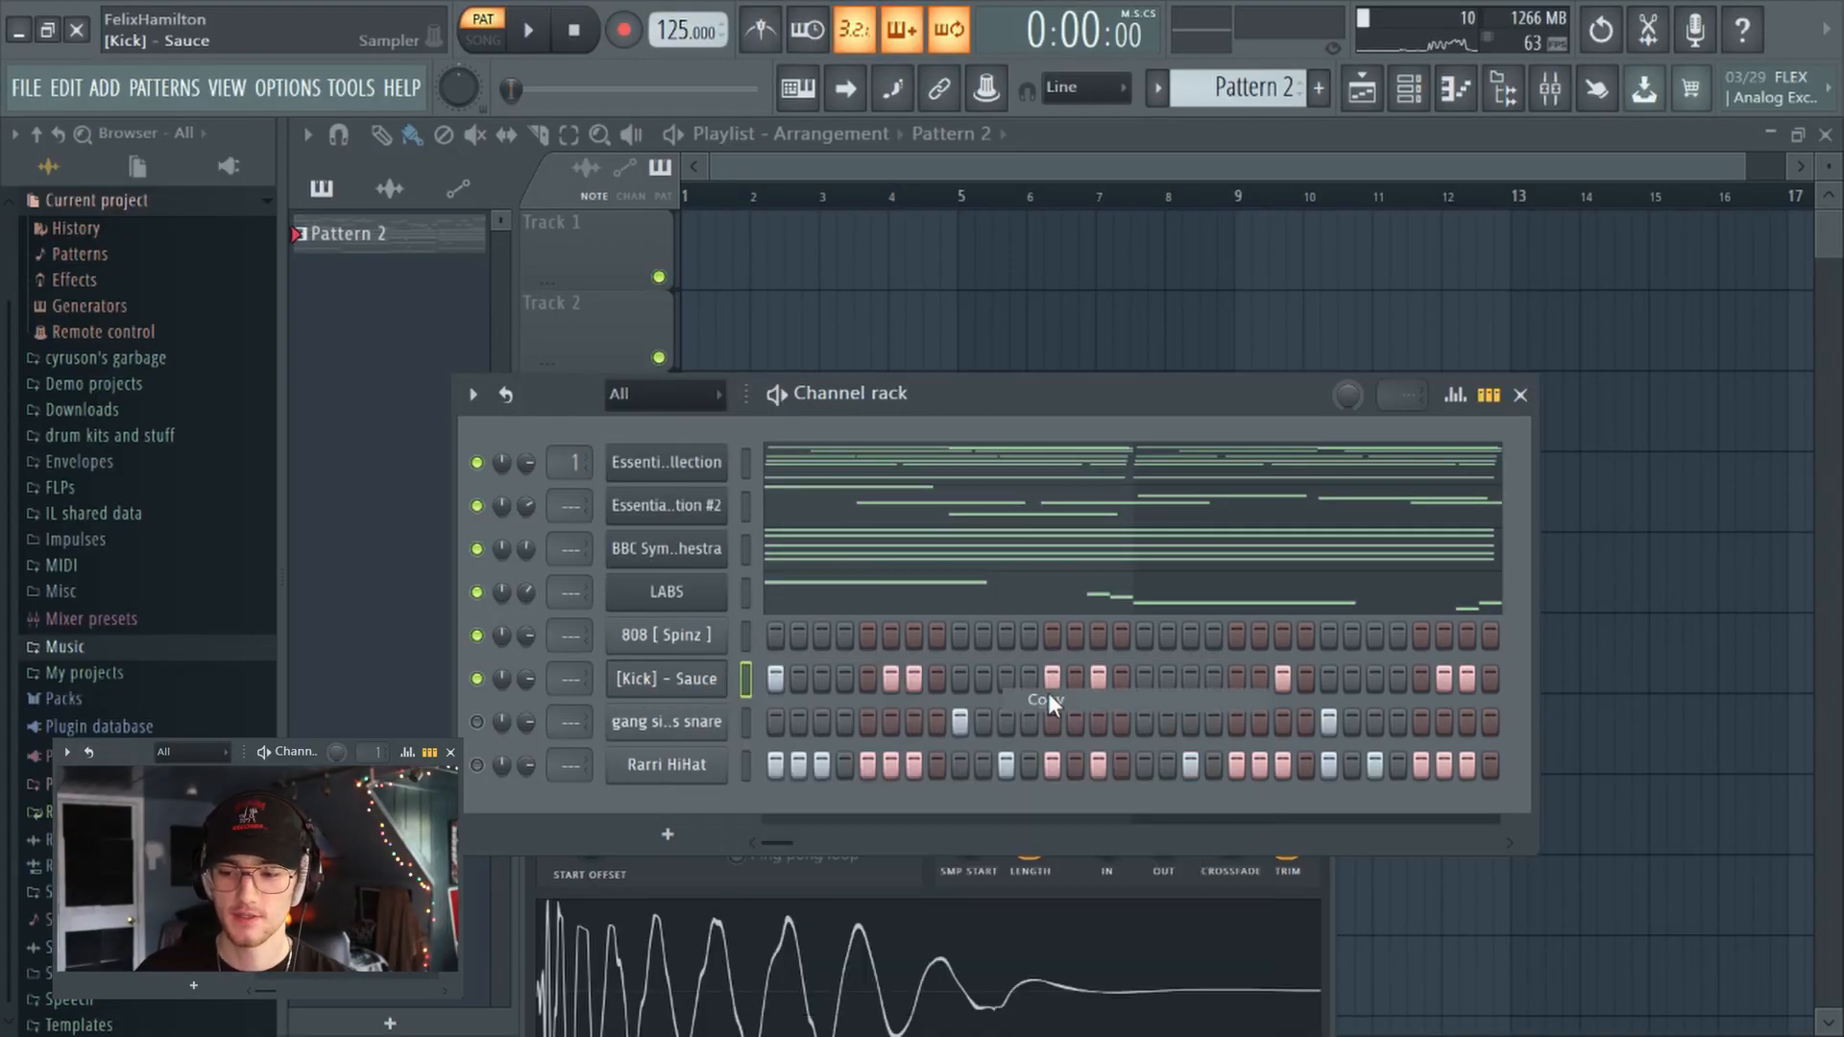
right_click(722, 624)
left_click(1041, 686)
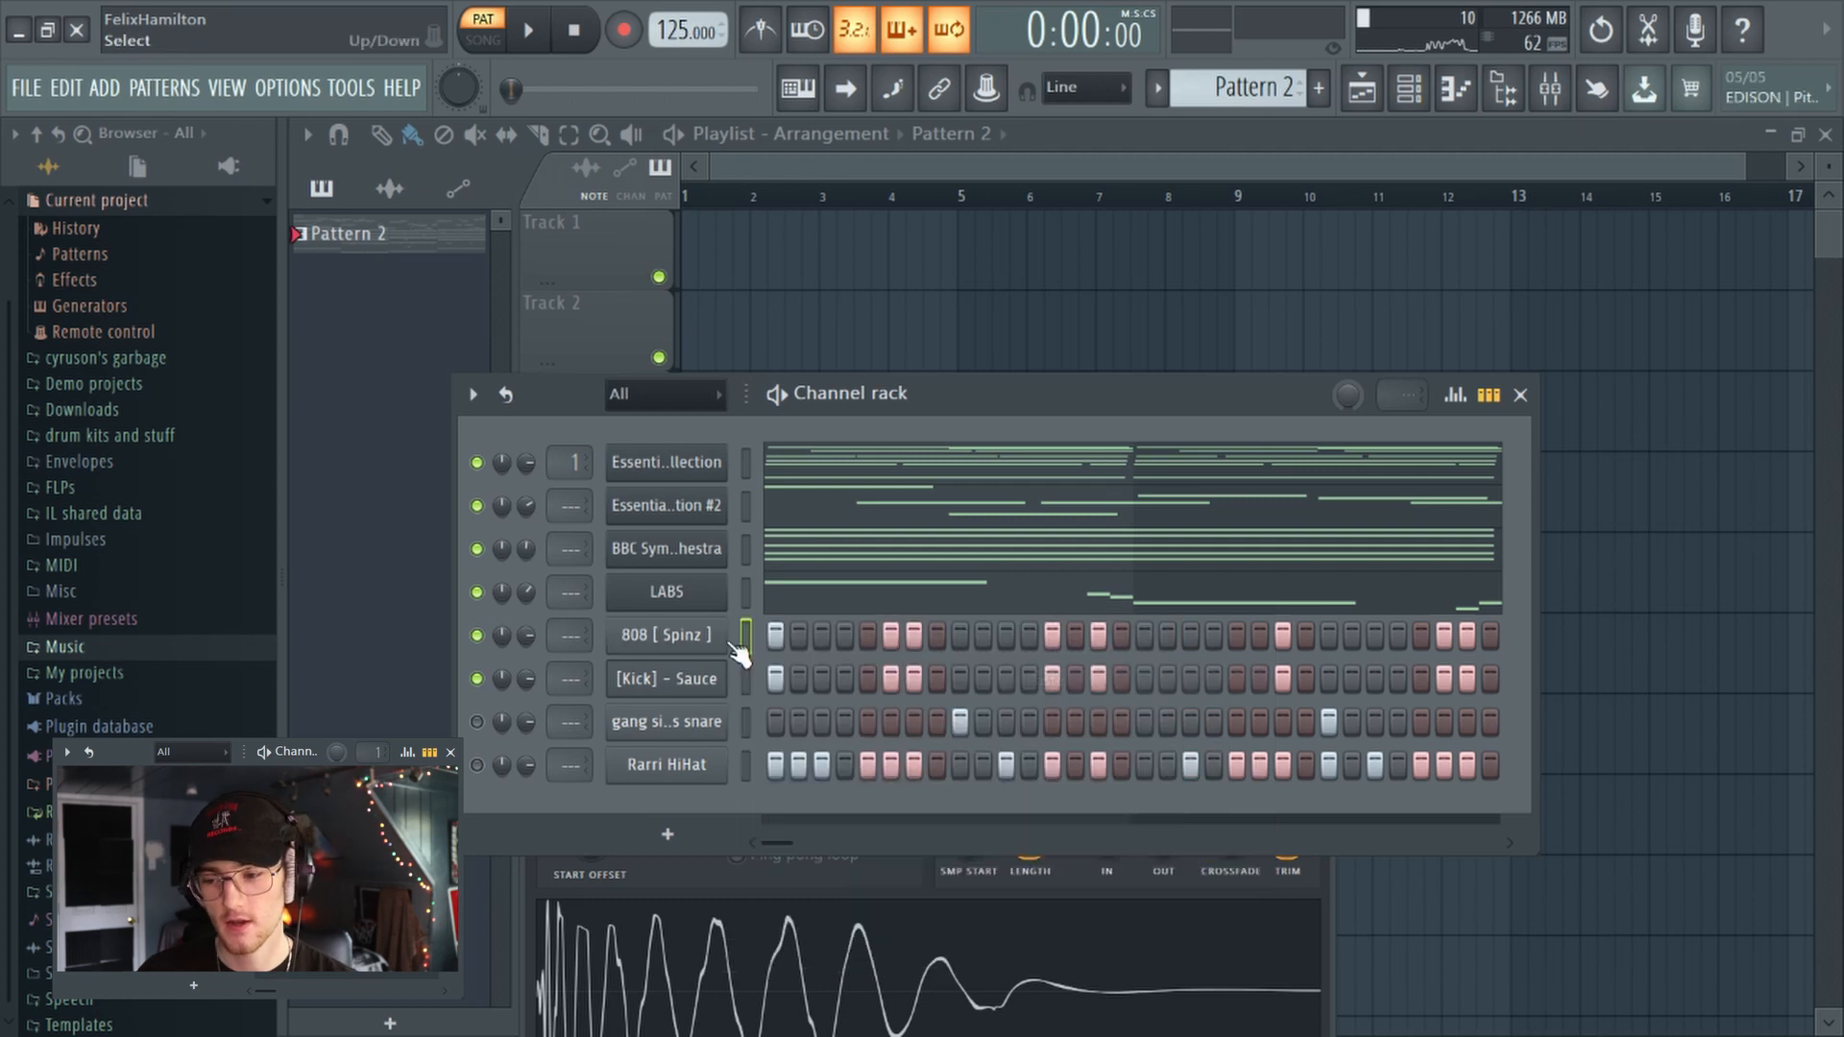
Step: Make the 808 notes legato in the piano roll and retune them to C# in bars 1–2 and G# in bars 3–4
key("F7")
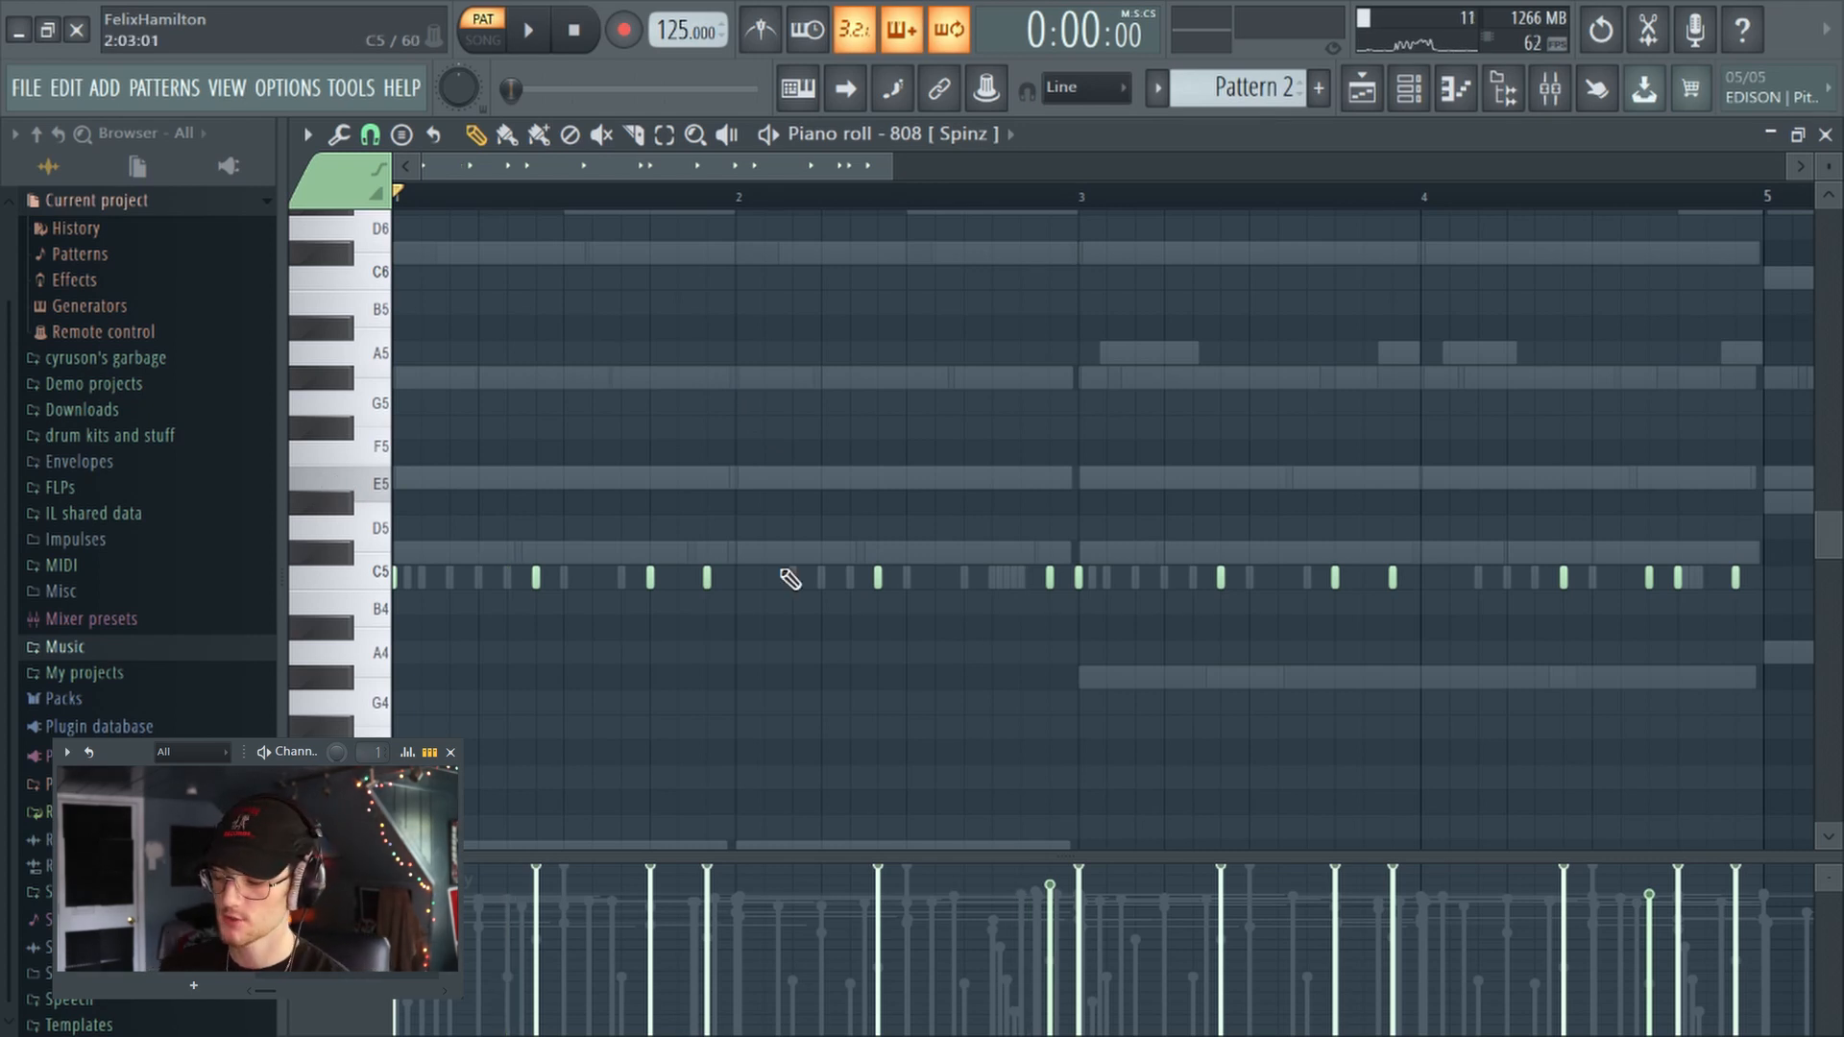
key("ctrl+l")
scroll(534, 680, "down", 2)
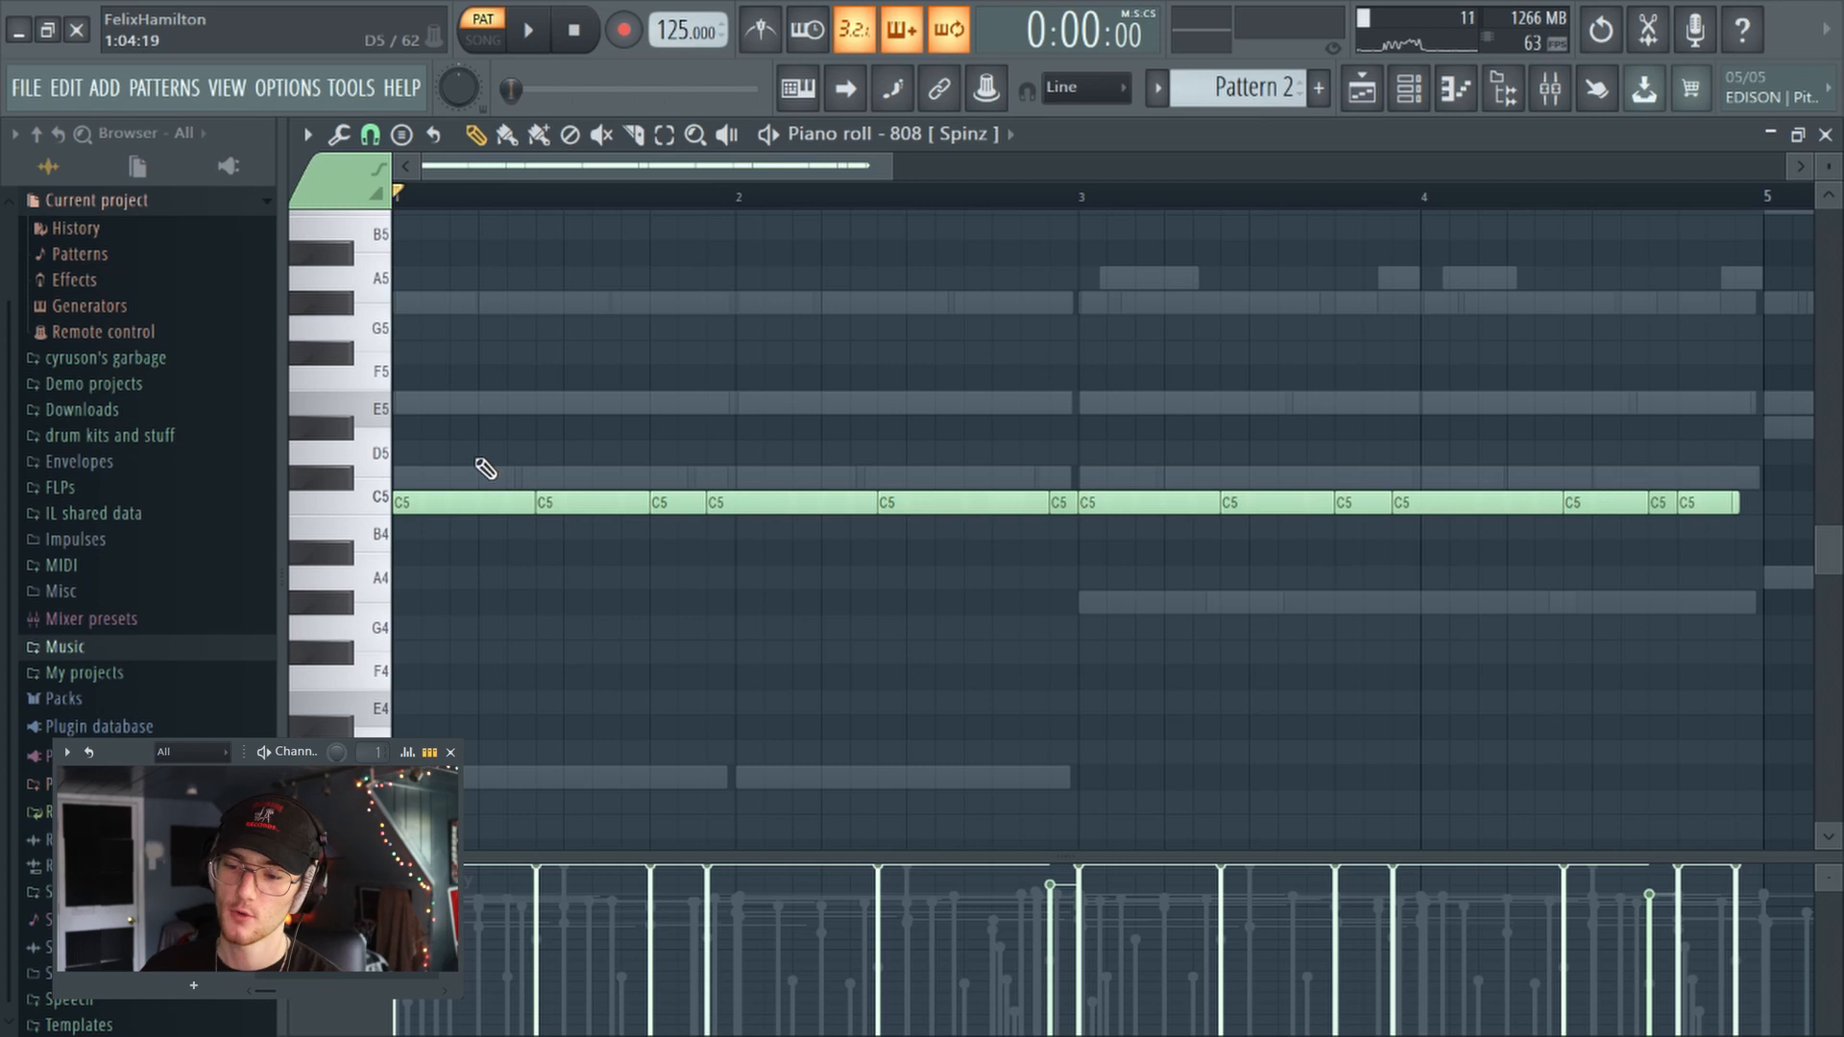
left_click_drag(475, 442, 1078, 617)
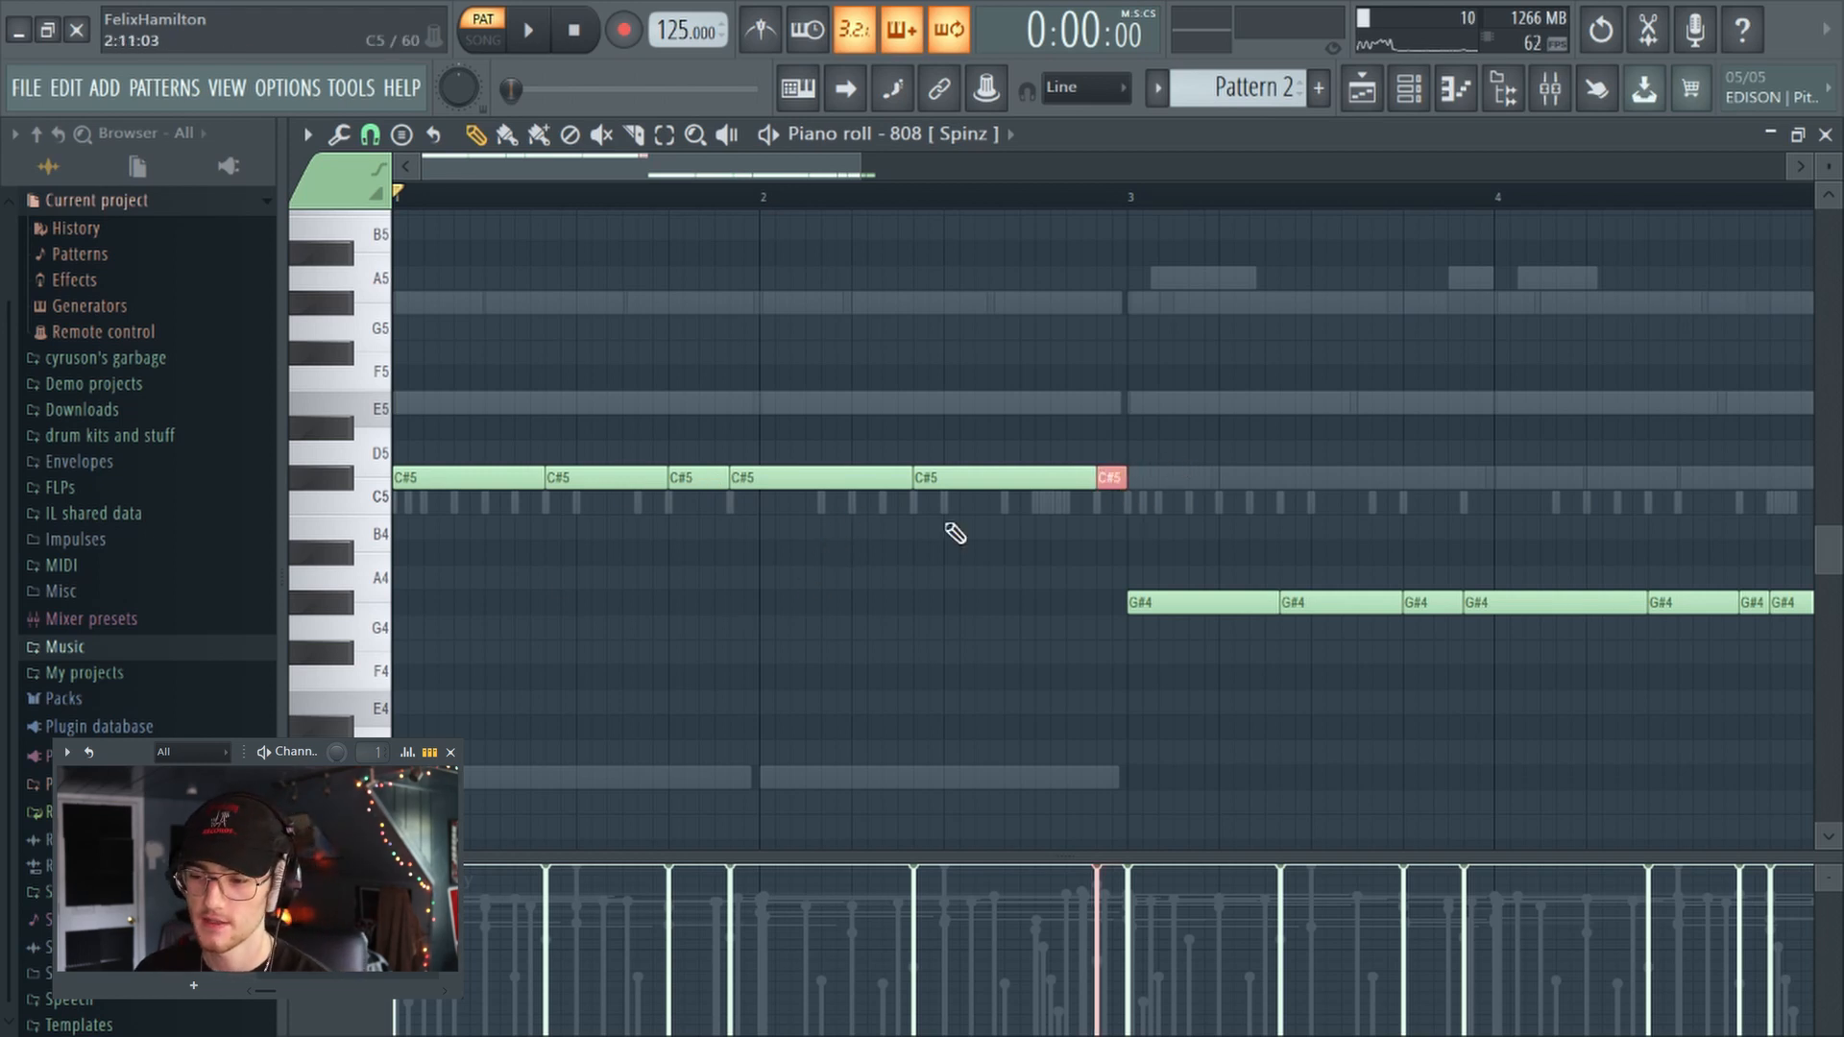
key("Delete")
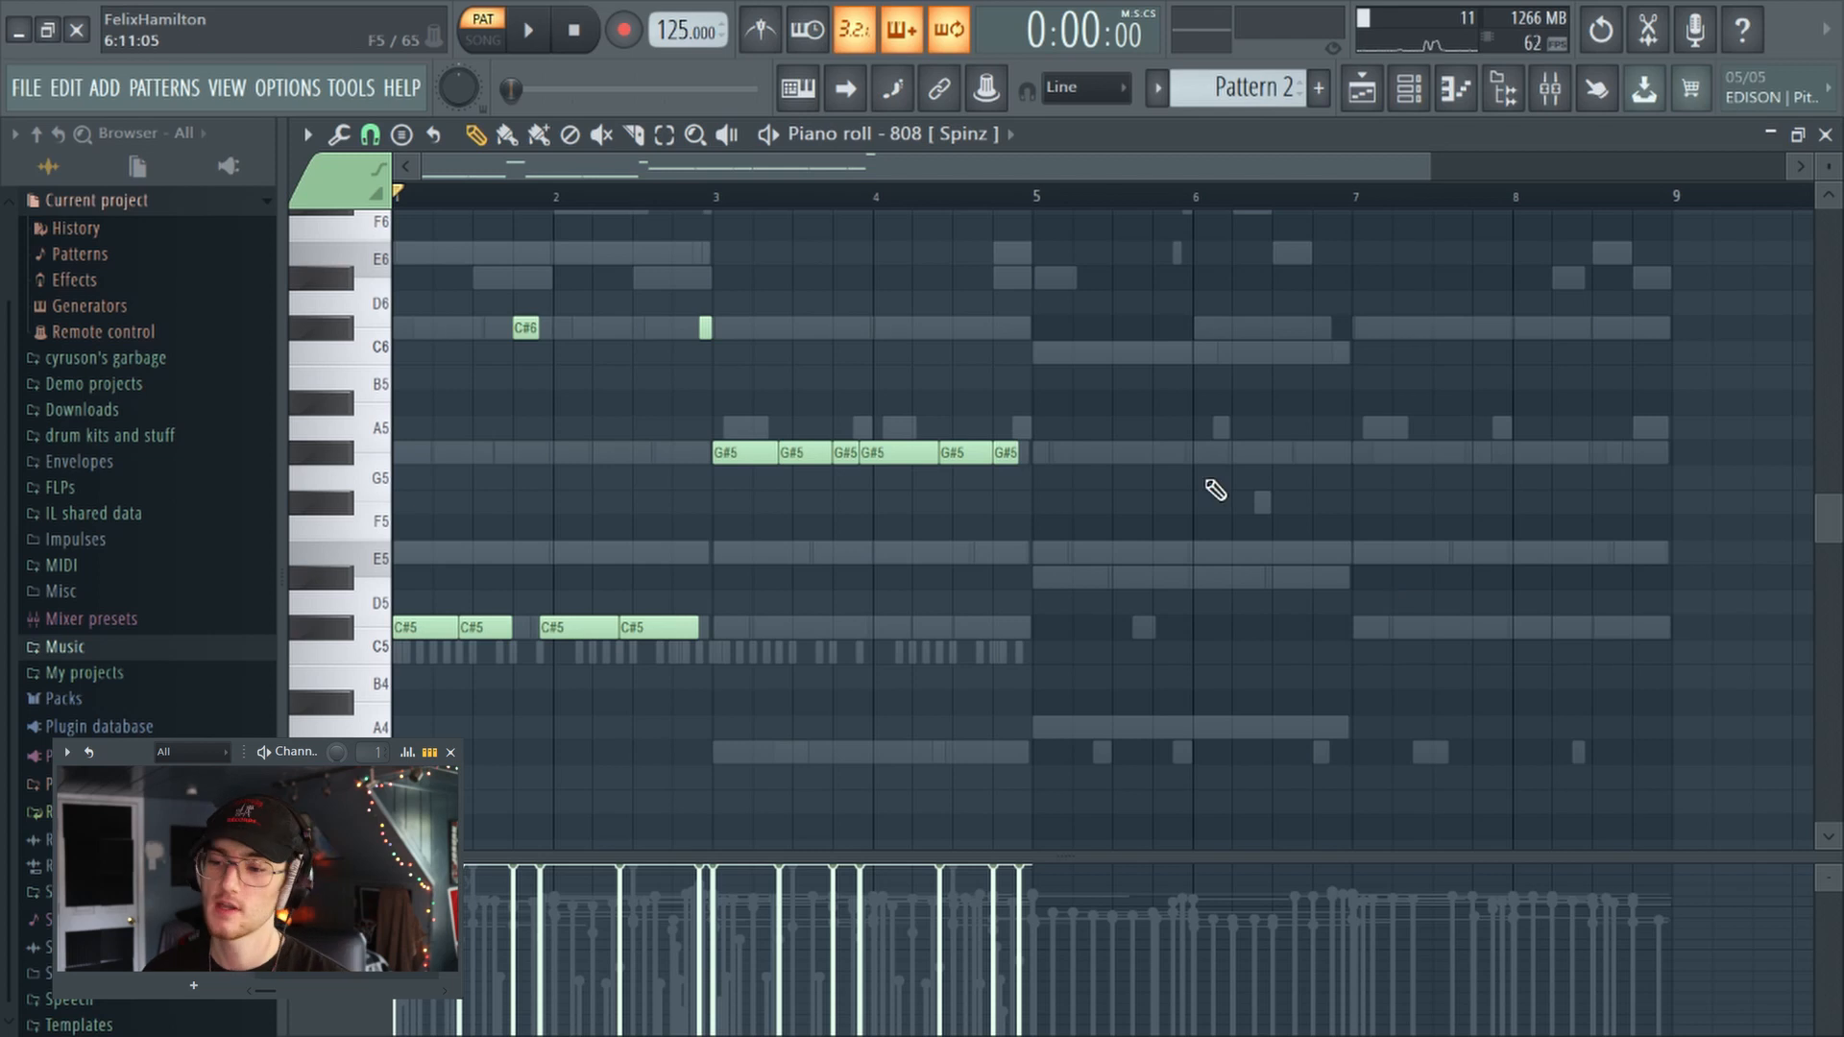
Step: Duplicate the entire four-bar 808 note sequence into bars 5–8
scroll(1172, 417, "up", 2)
left_click_drag(1073, 267, 433, 856)
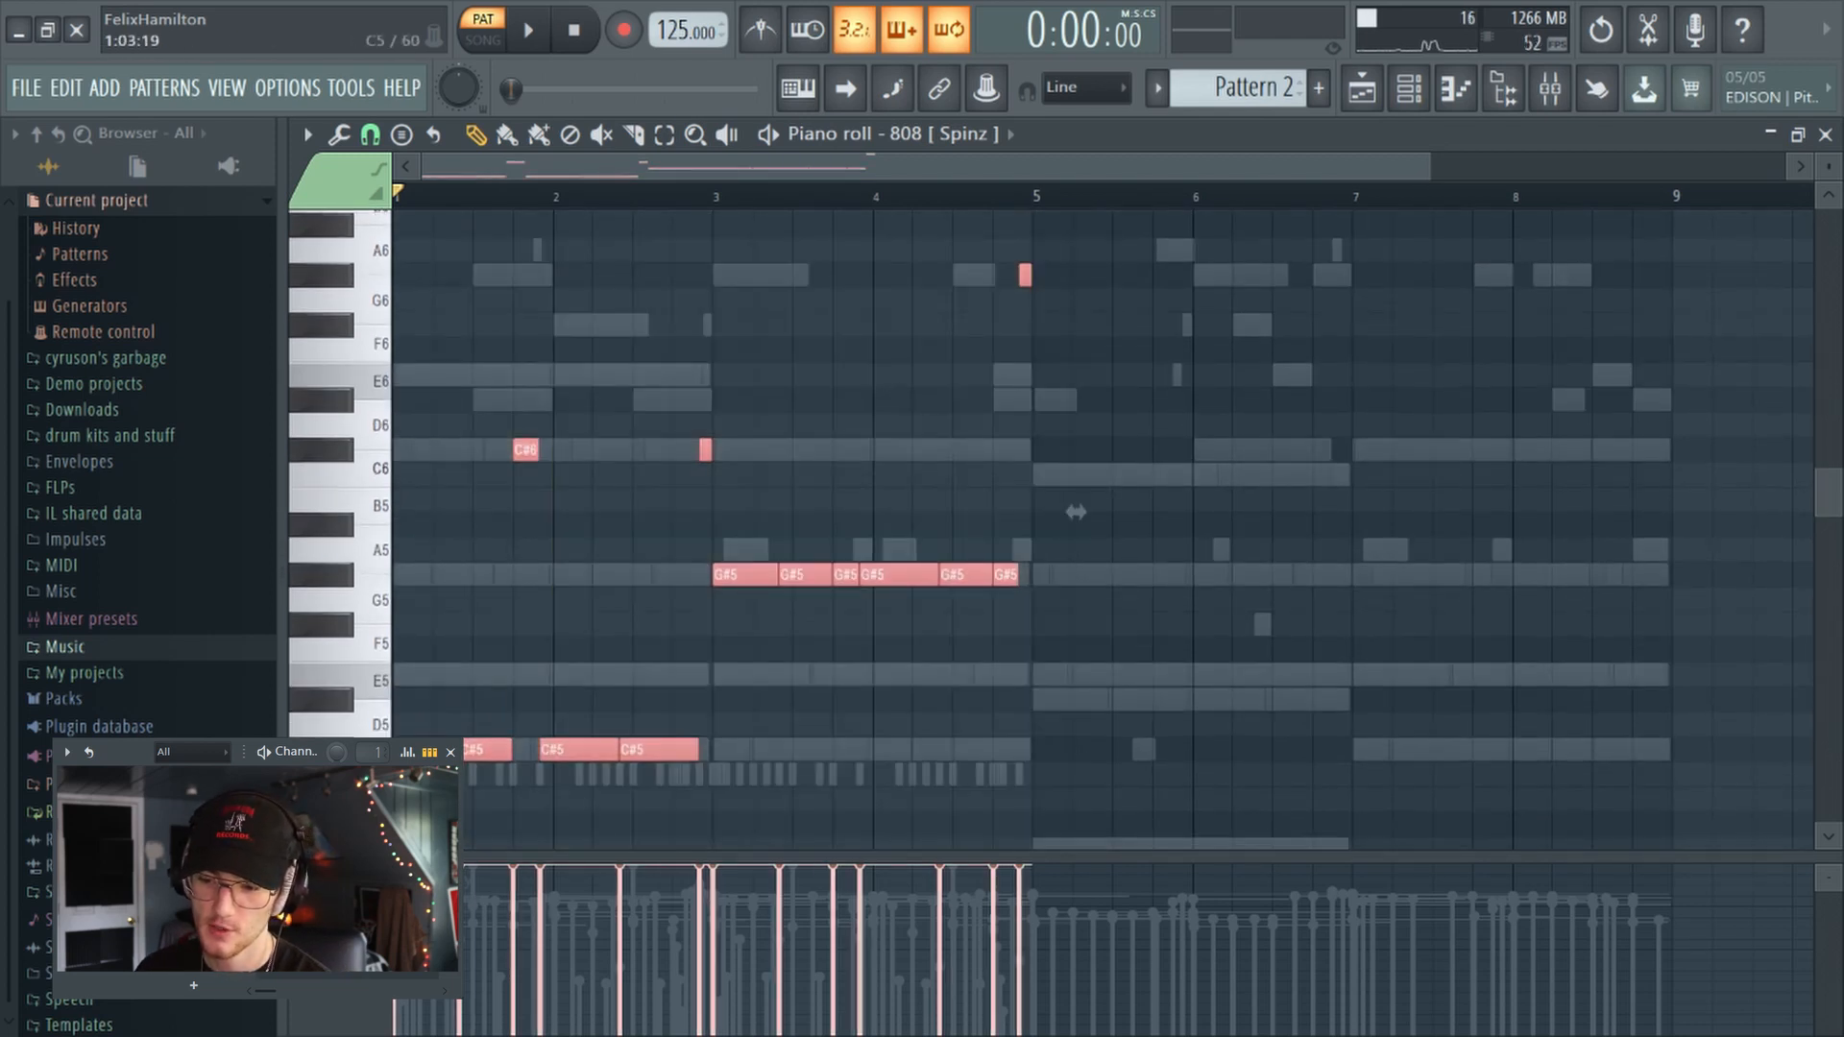
key("ctrl+b")
Step: Lower the copied 808 notes in bars 5–6 by four semitones, bringing the low C#5 notes to A4
left_click(1085, 376, "ctrl")
scroll(1086, 375, "down", 1)
left_click_drag(1085, 379, 1305, 778)
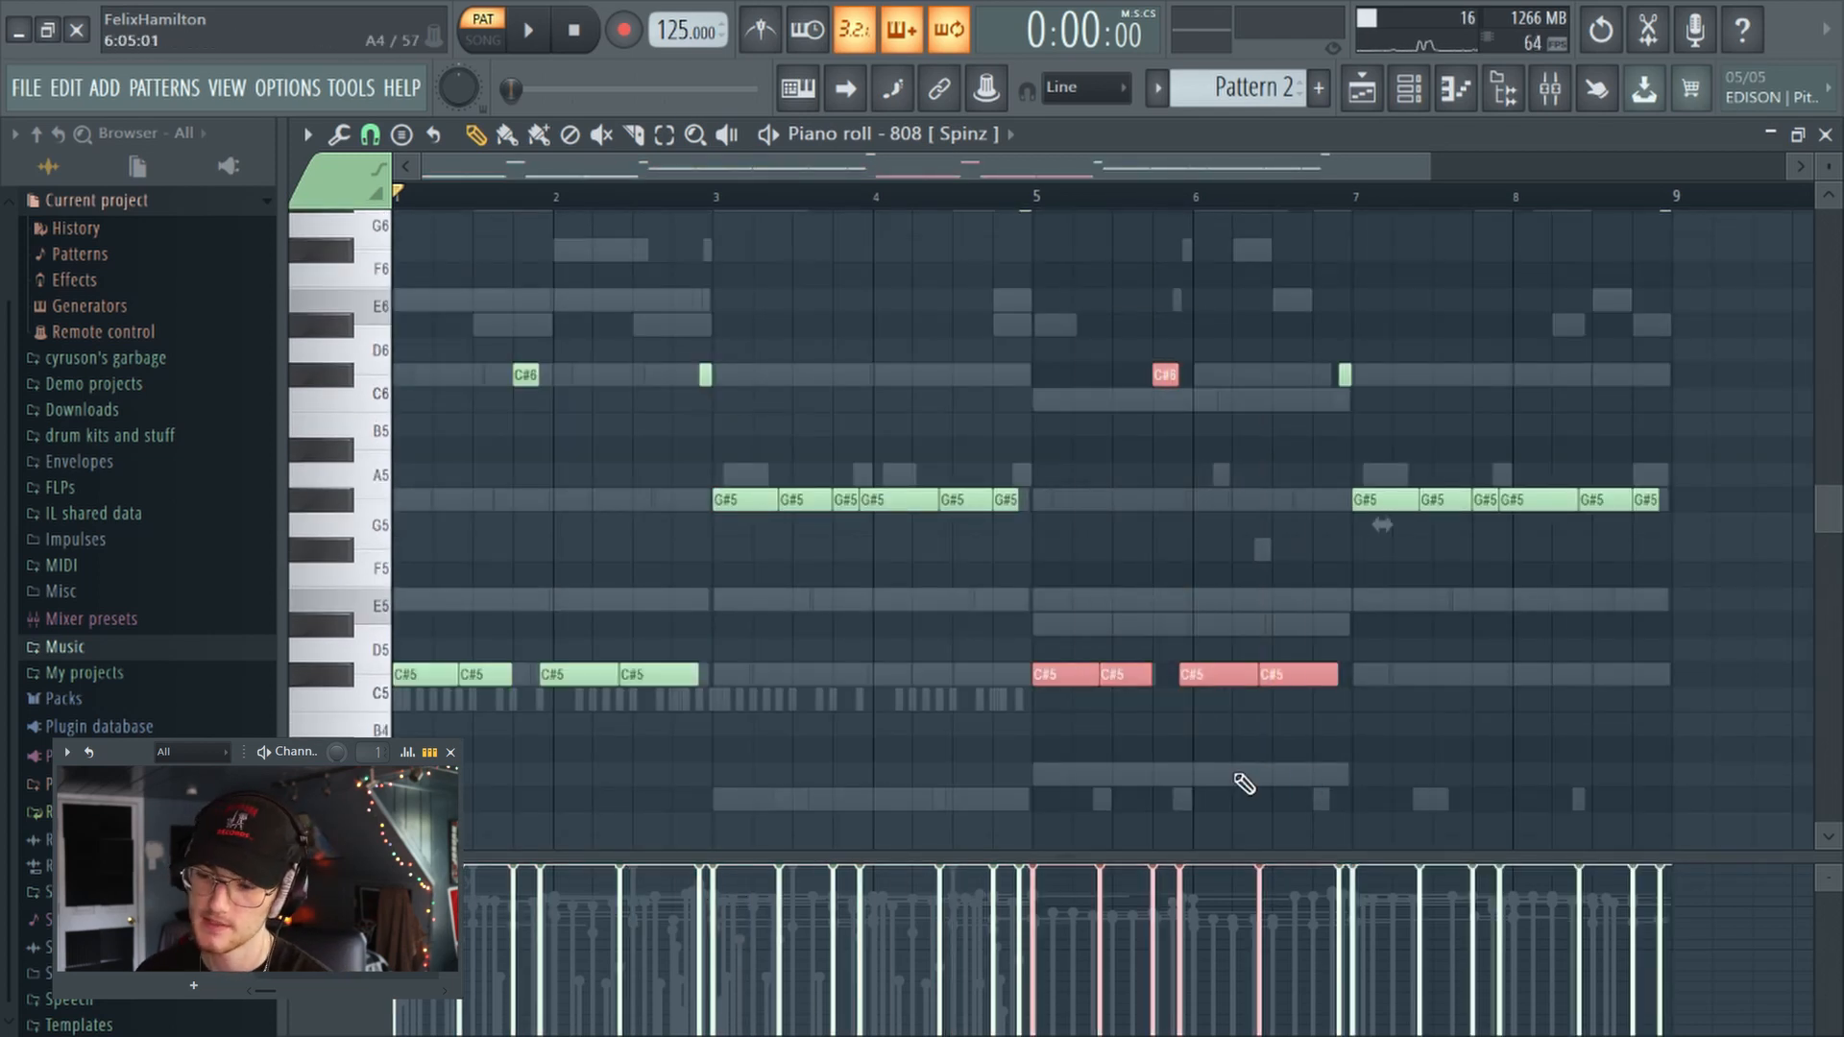
key("Down")
key("Down")
key("Down")
key("Down")
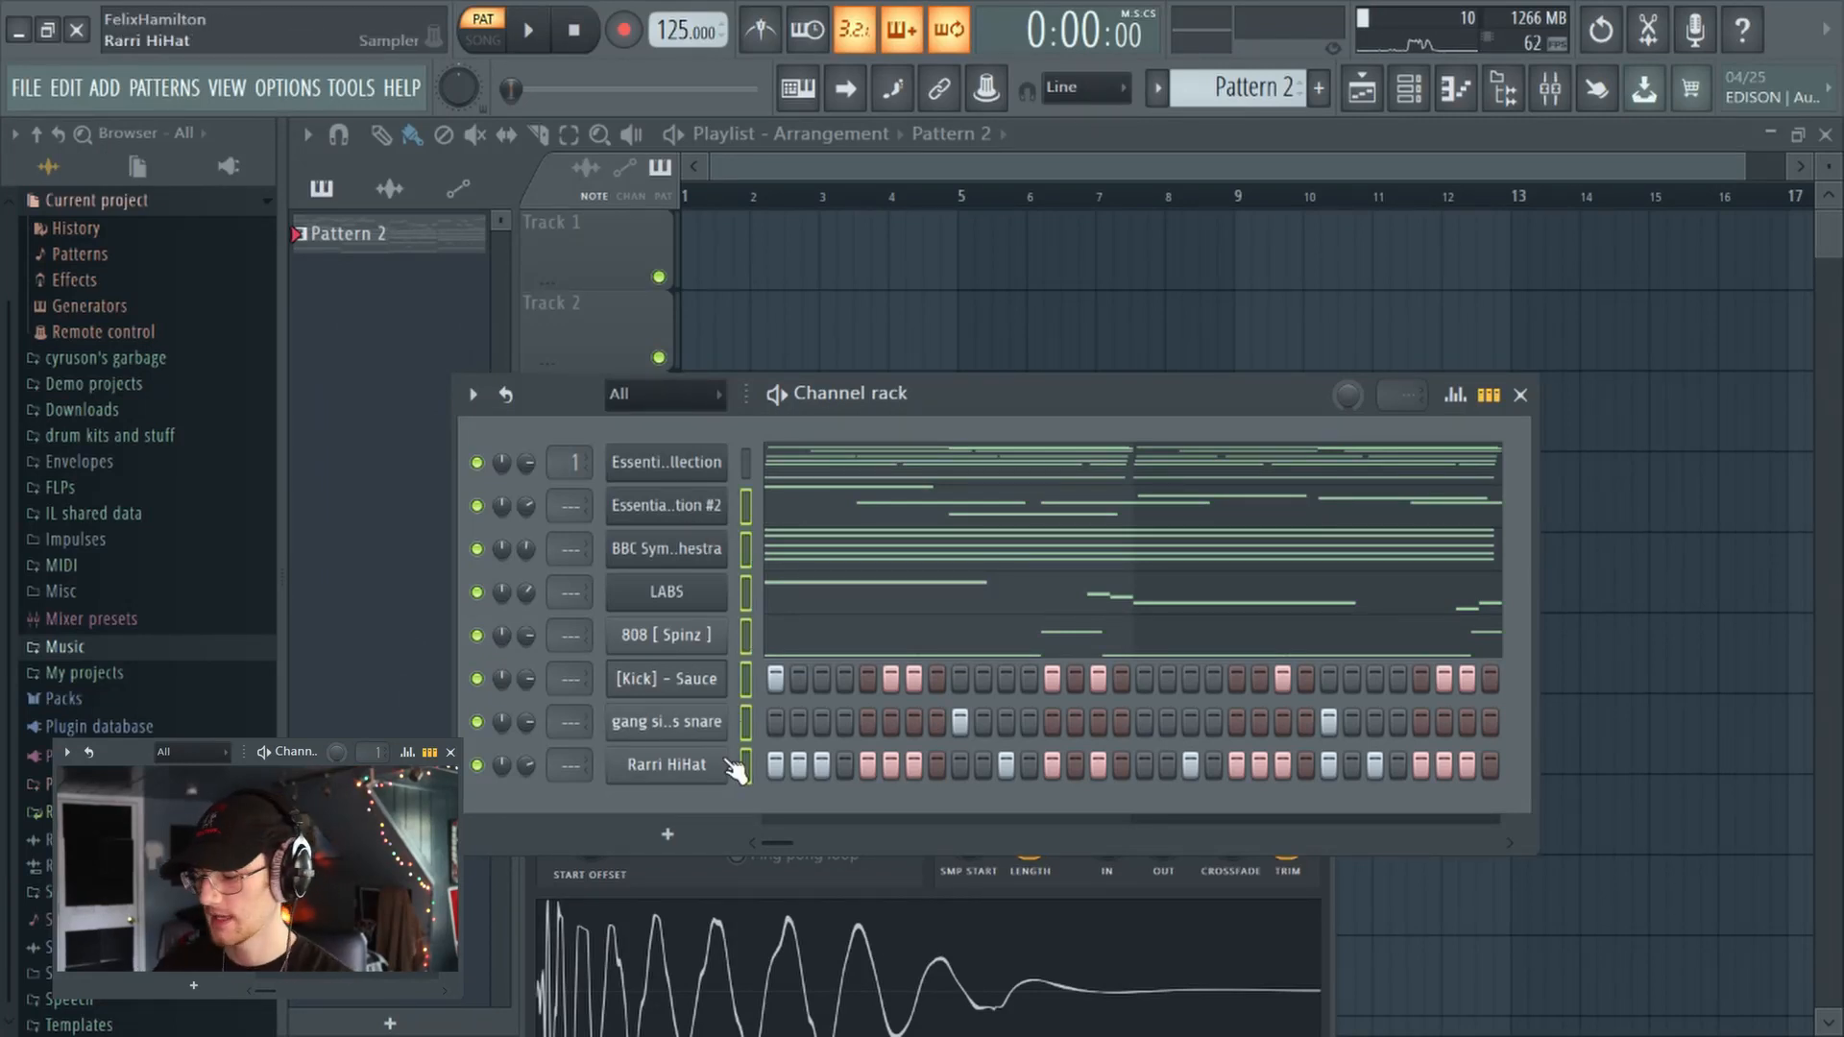
Step: Route the selected channels to their own mixer tracks and load Fruity Parametric EQ 2 in slot 5 of the Essential Keyboard Collection track
key("ctrl+l")
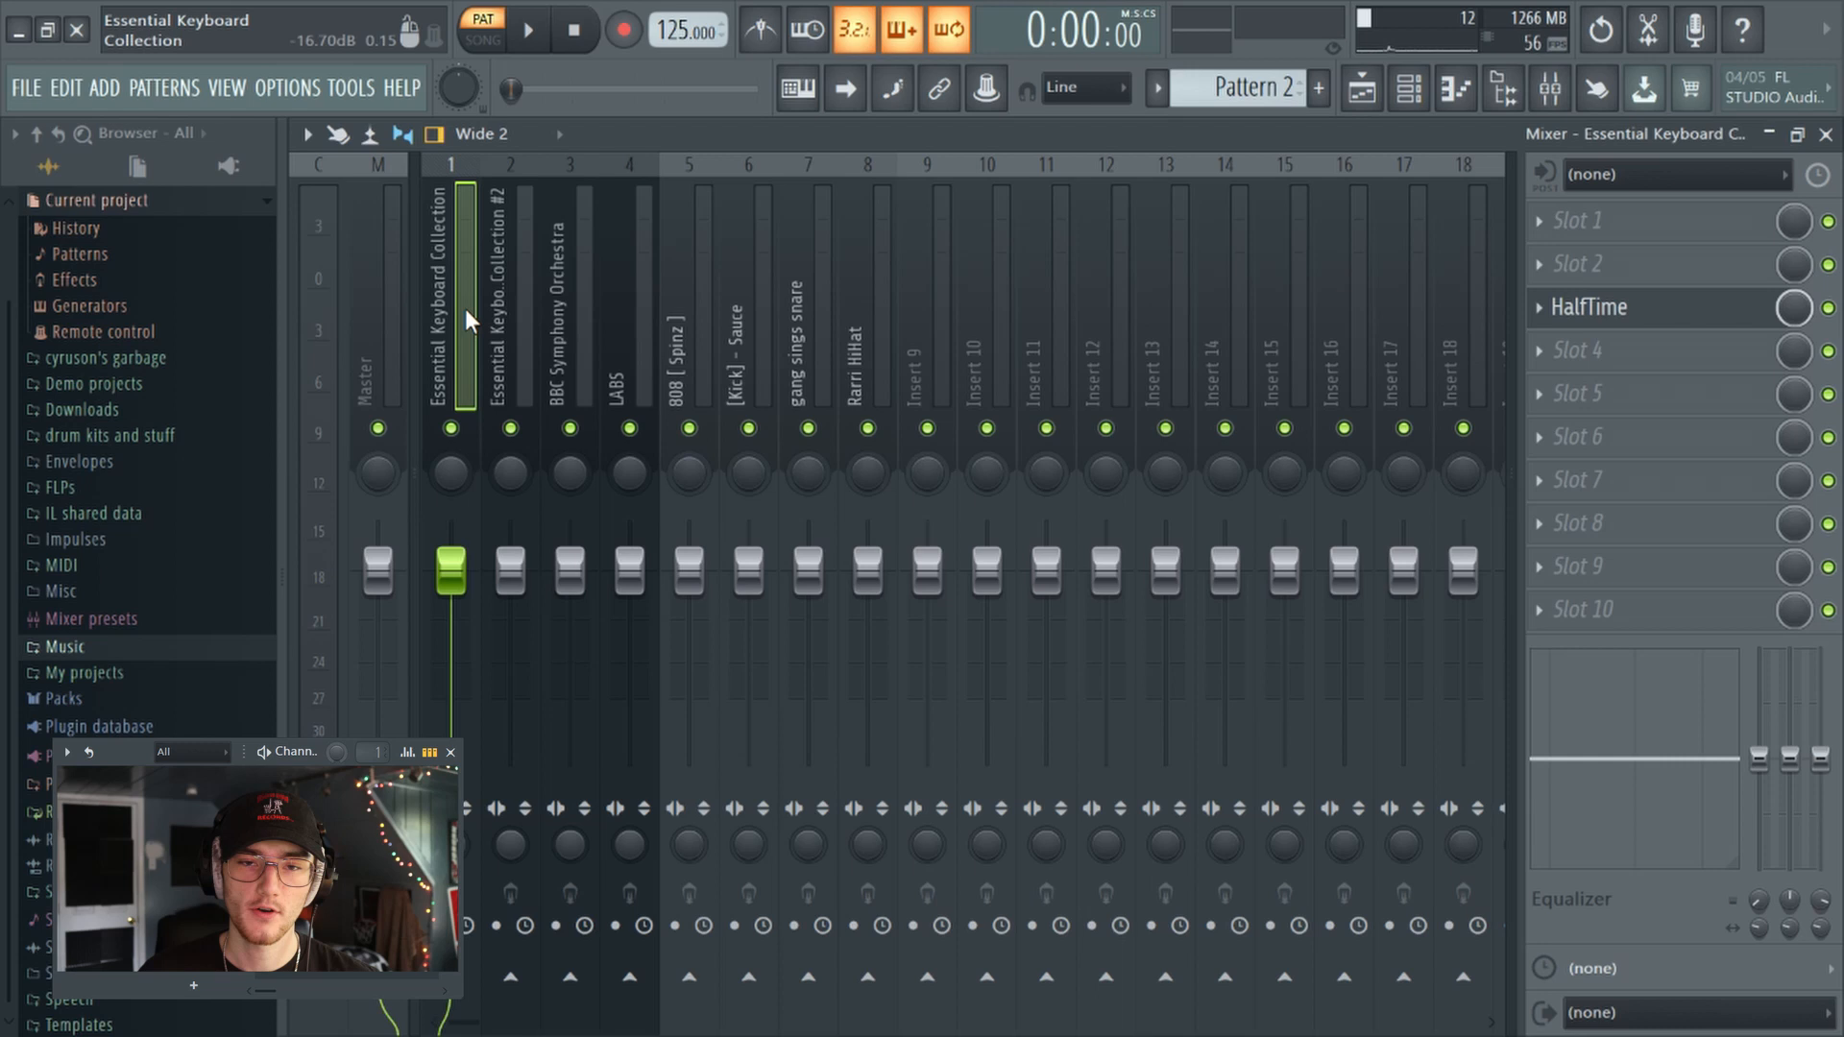
mouse_move(465, 308)
left_mouse_down()
mouse_move(852, 329)
mouse_move(555, 356)
mouse_move(475, 326)
left_mouse_up()
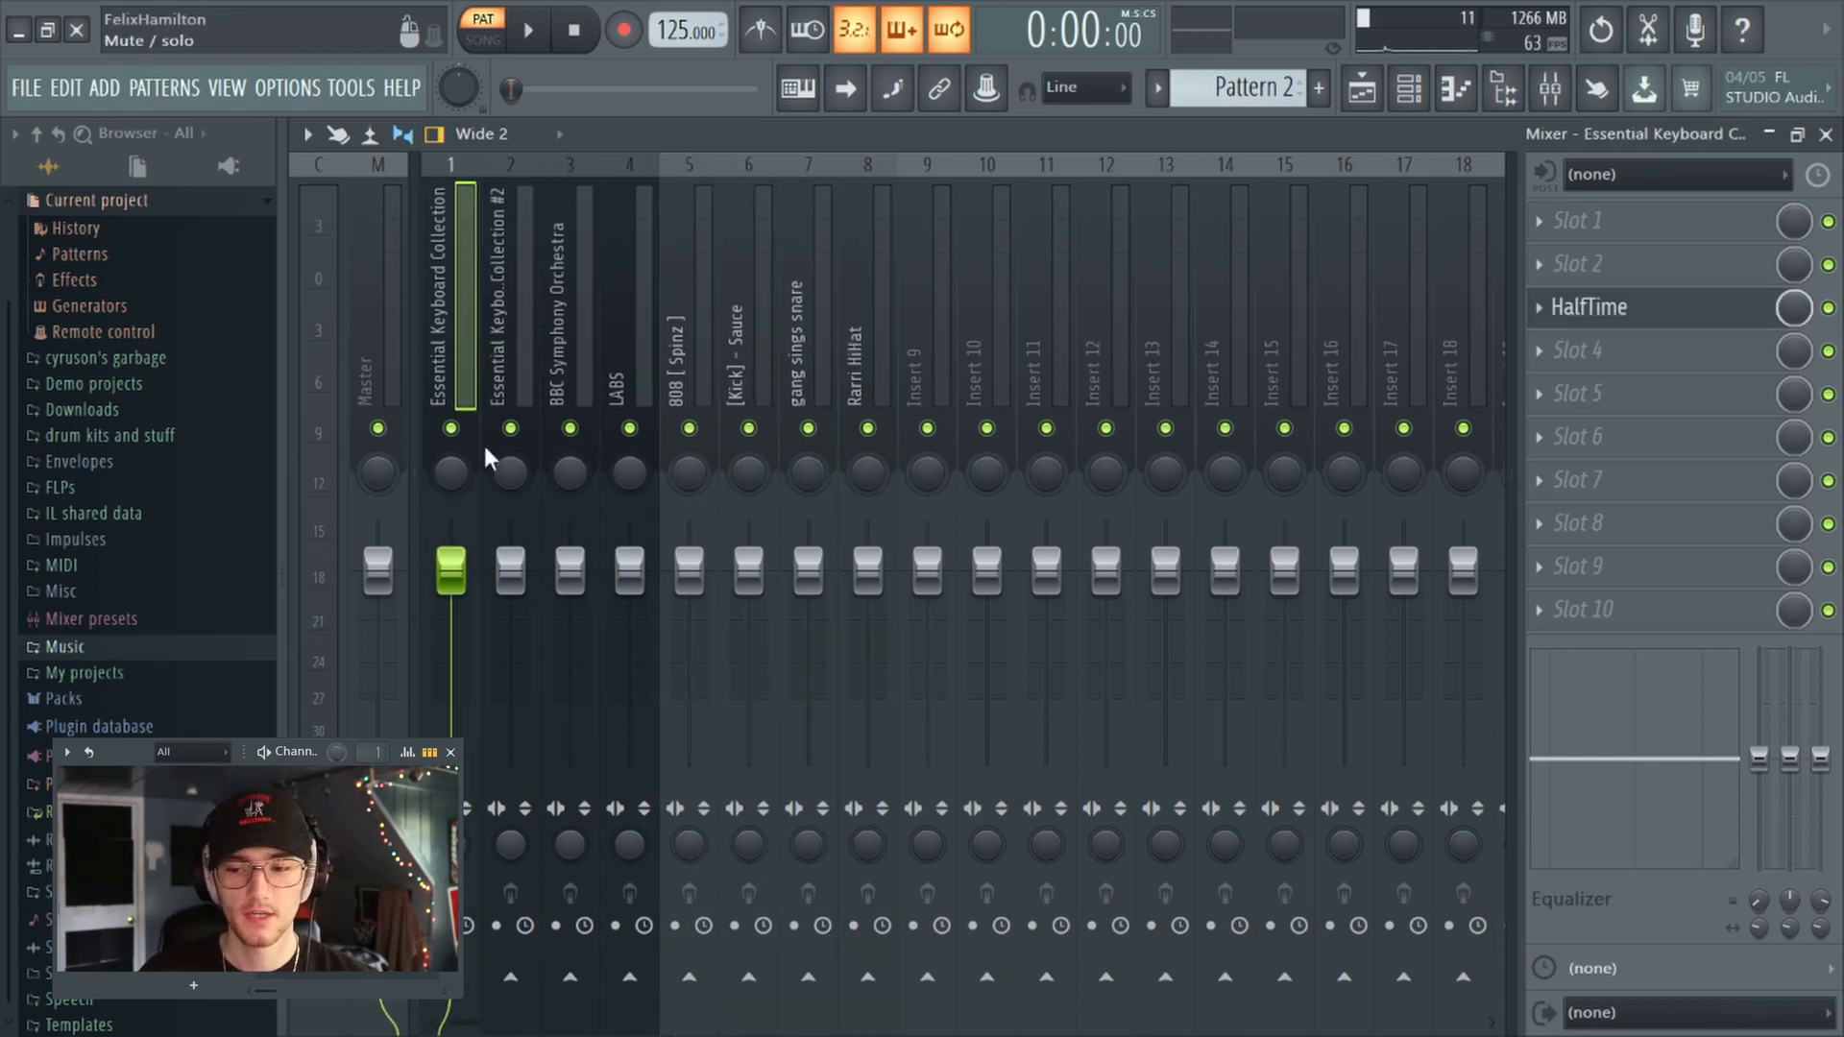
left_click(1586, 396)
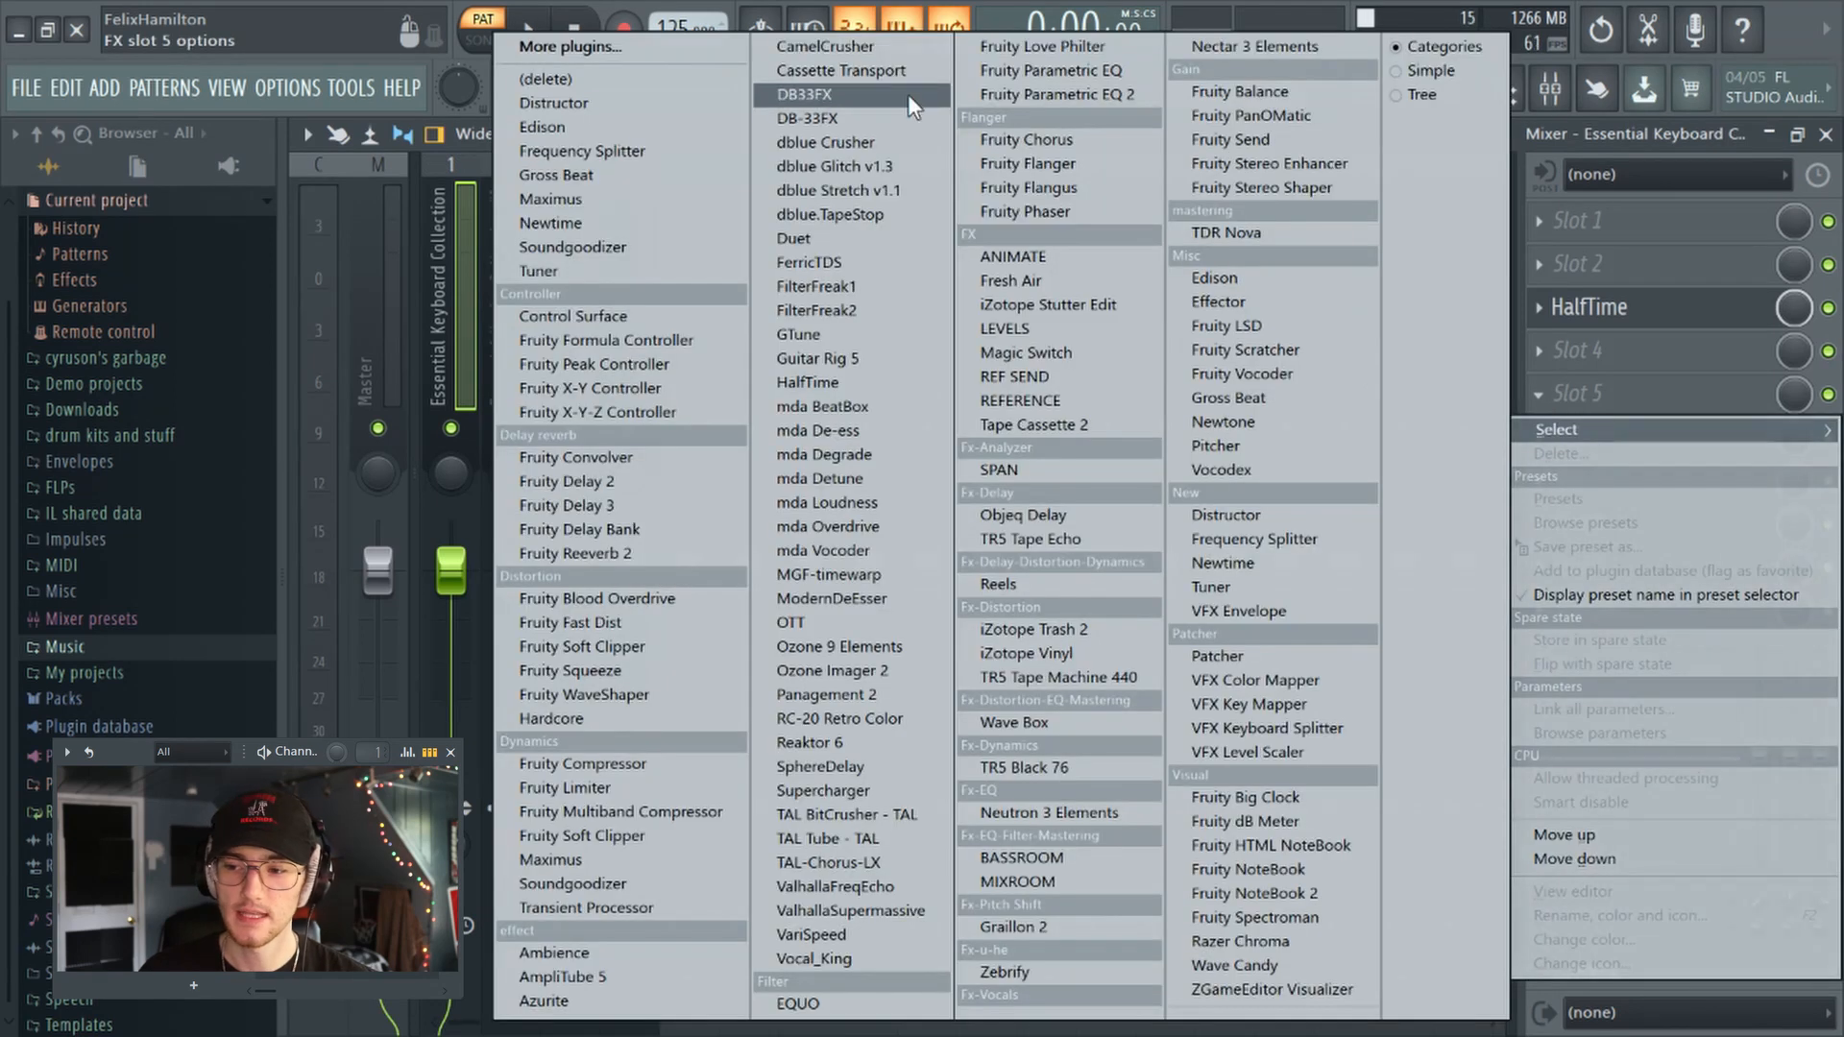
left_click(1016, 92)
Step: Set EQ band 1 to high pass and raise its cutoff to just beyond band 2 during playback
mouse_move(1103, 259)
left_mouse_down()
mouse_move(1103, 281)
mouse_move(1103, 254)
left_mouse_up()
key("space")
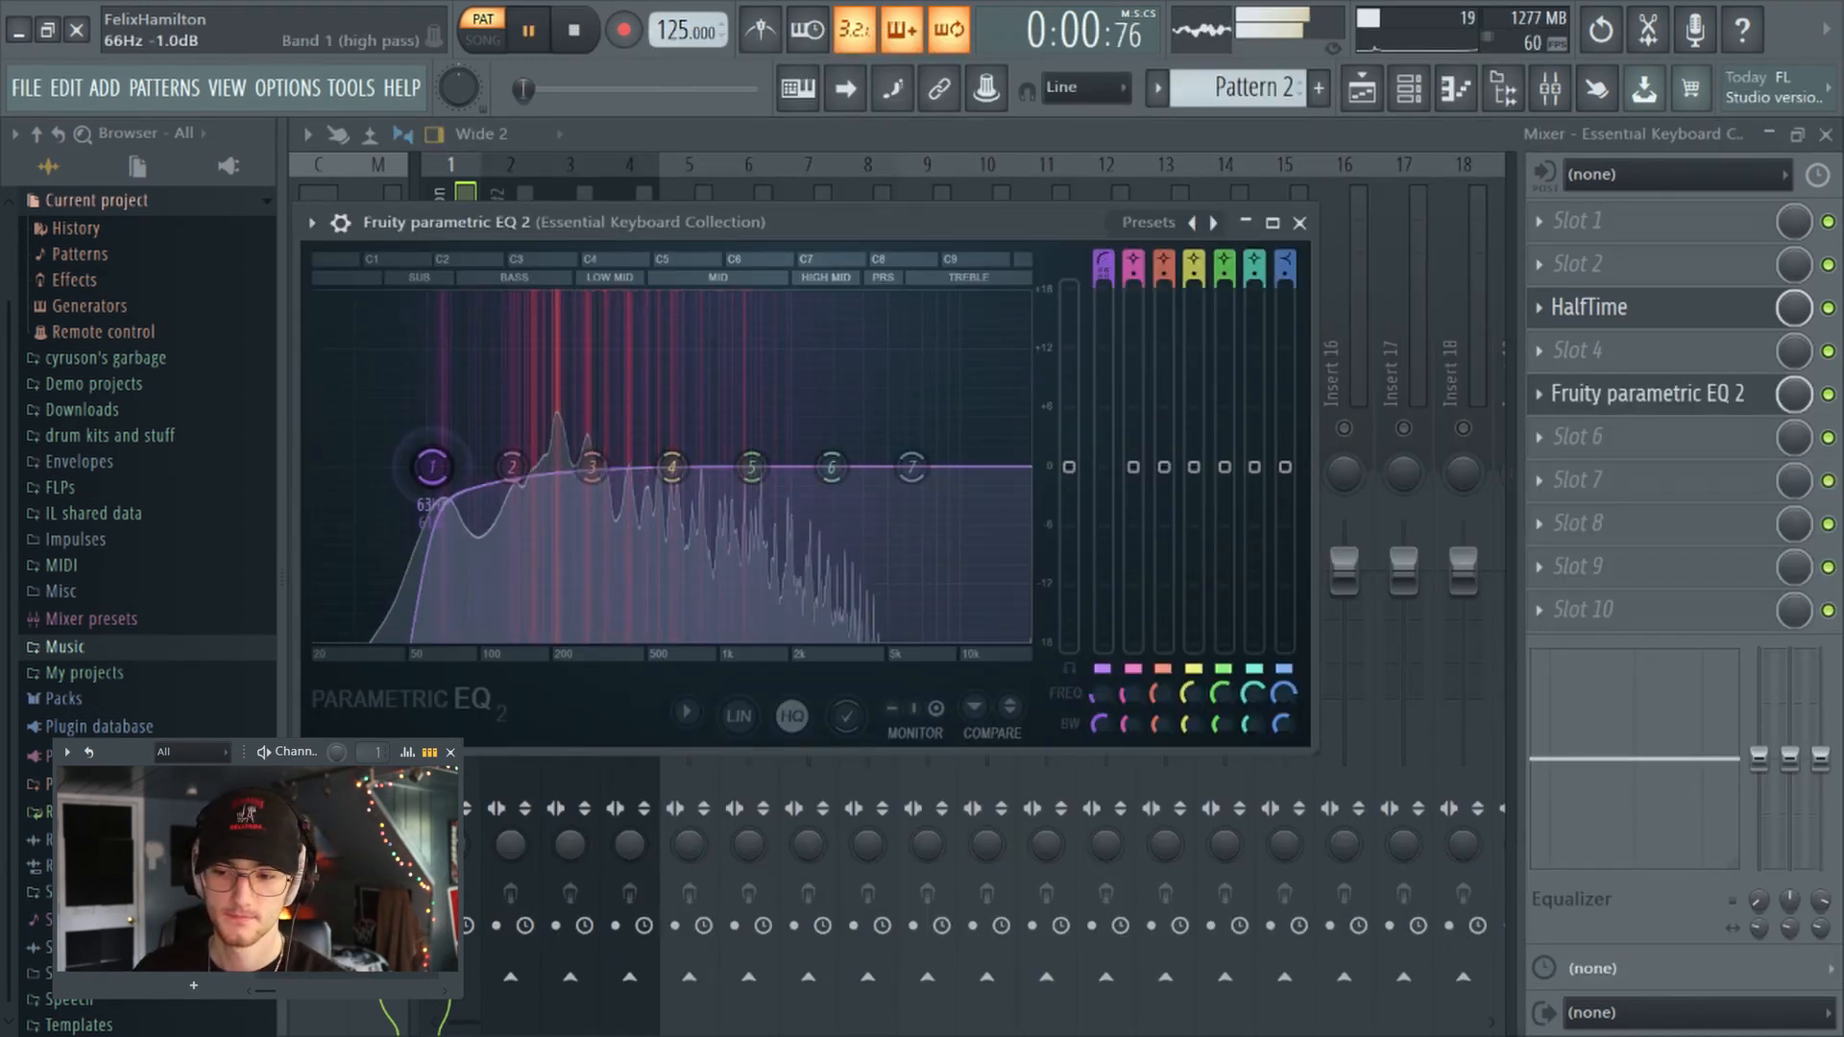
left_click_drag(431, 467, 491, 468)
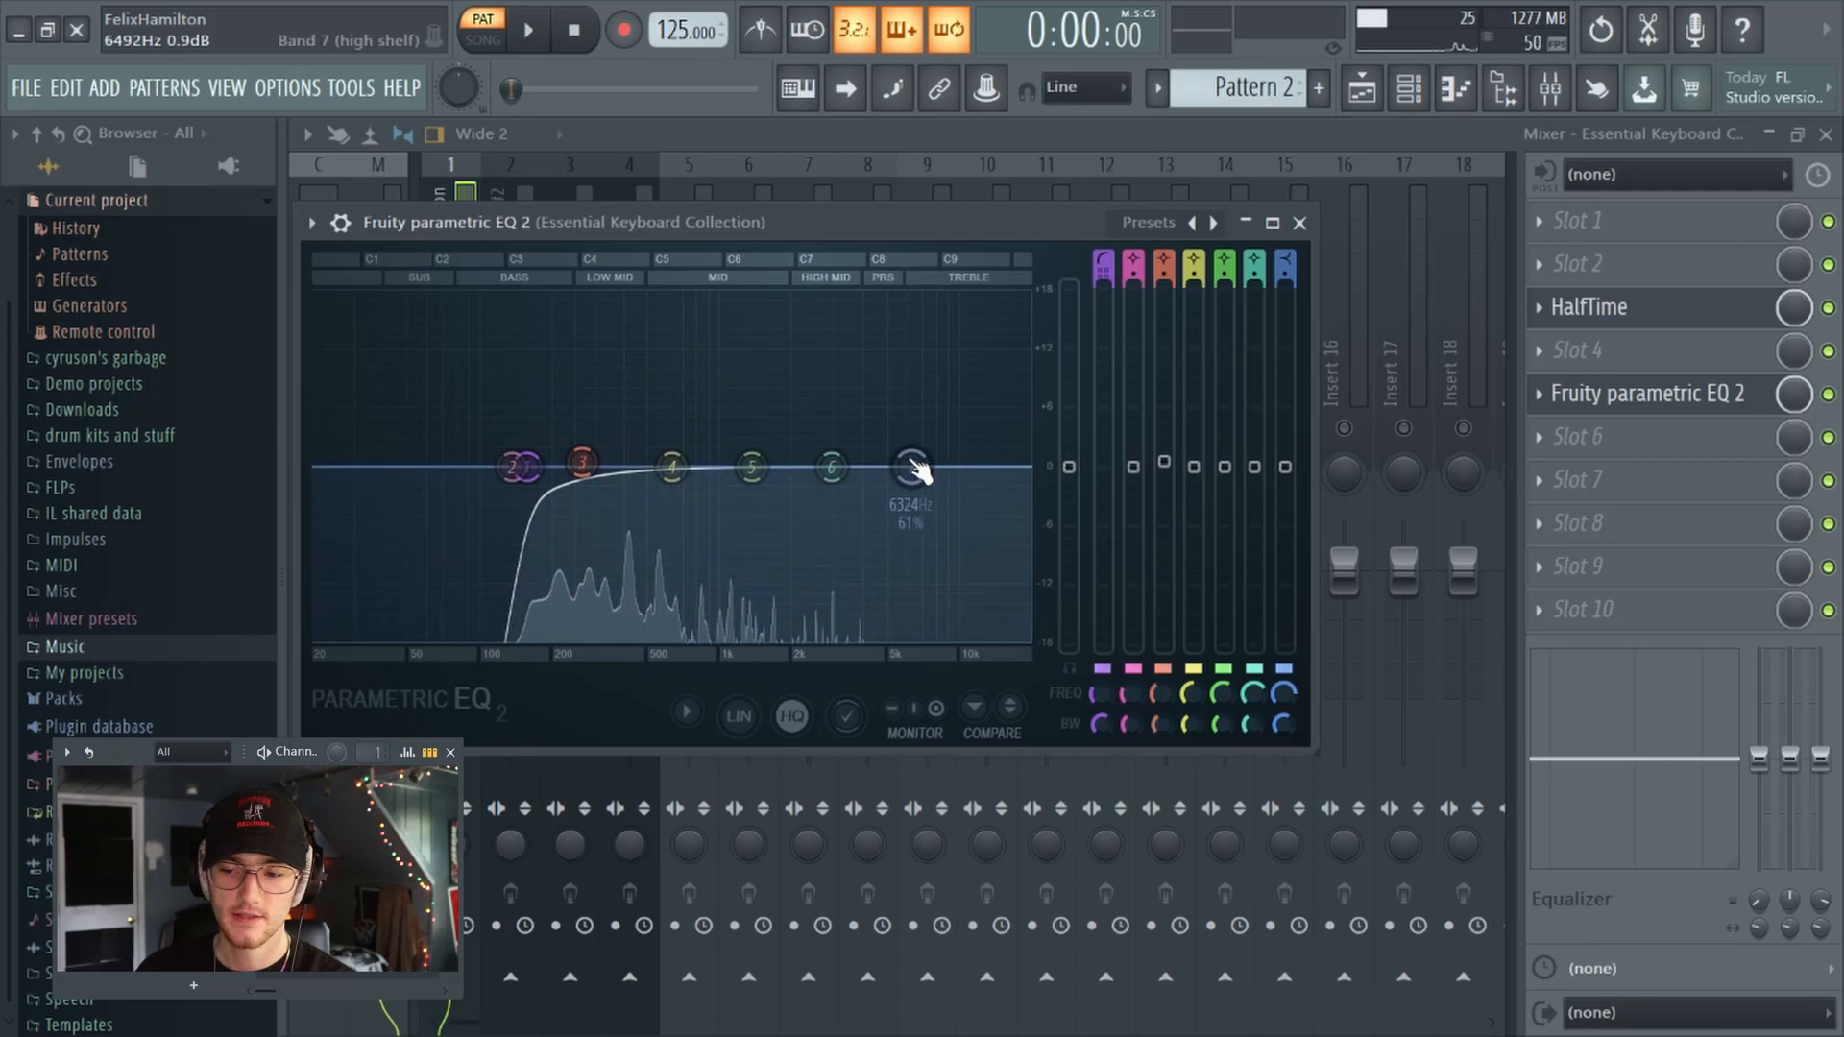
Step: Set EQ band 7 to low pass with its cutoff at about 2.7 kHz, and toggle the keyboard track's effects to compare
key("space")
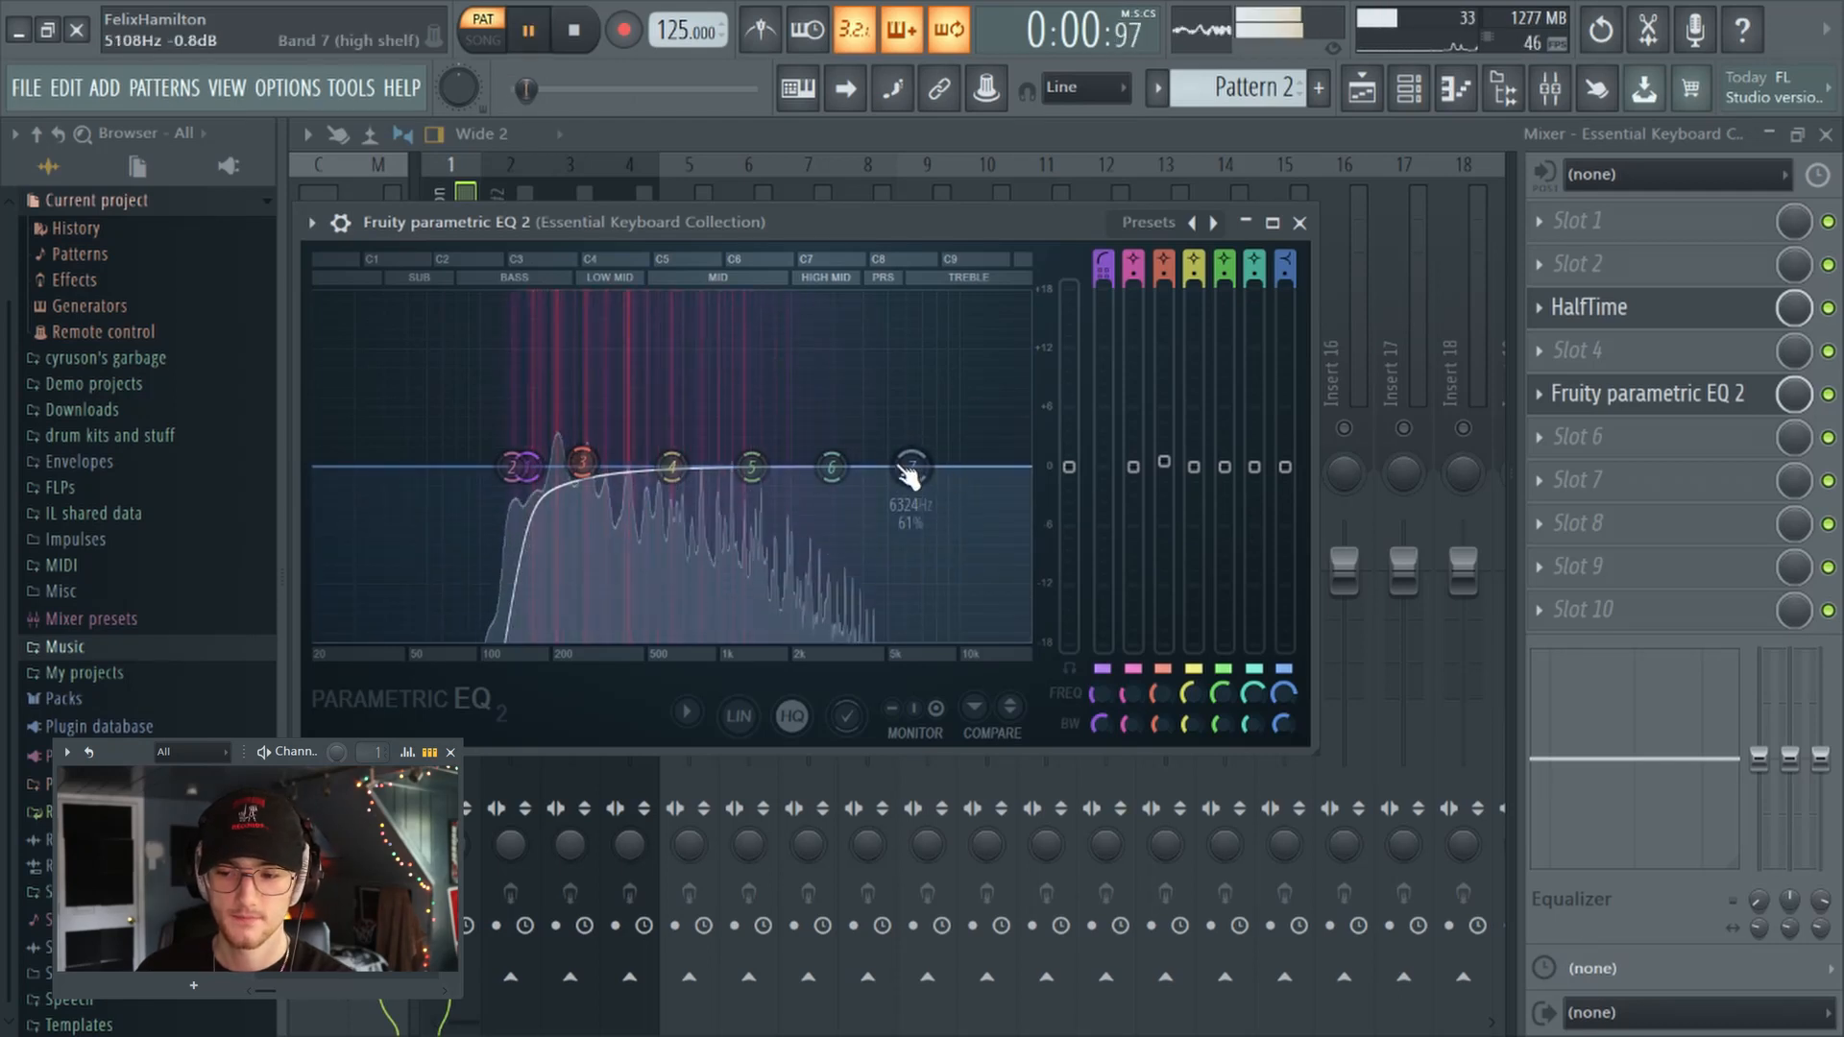
key("space")
left_click_drag(1285, 267, 1285, 325)
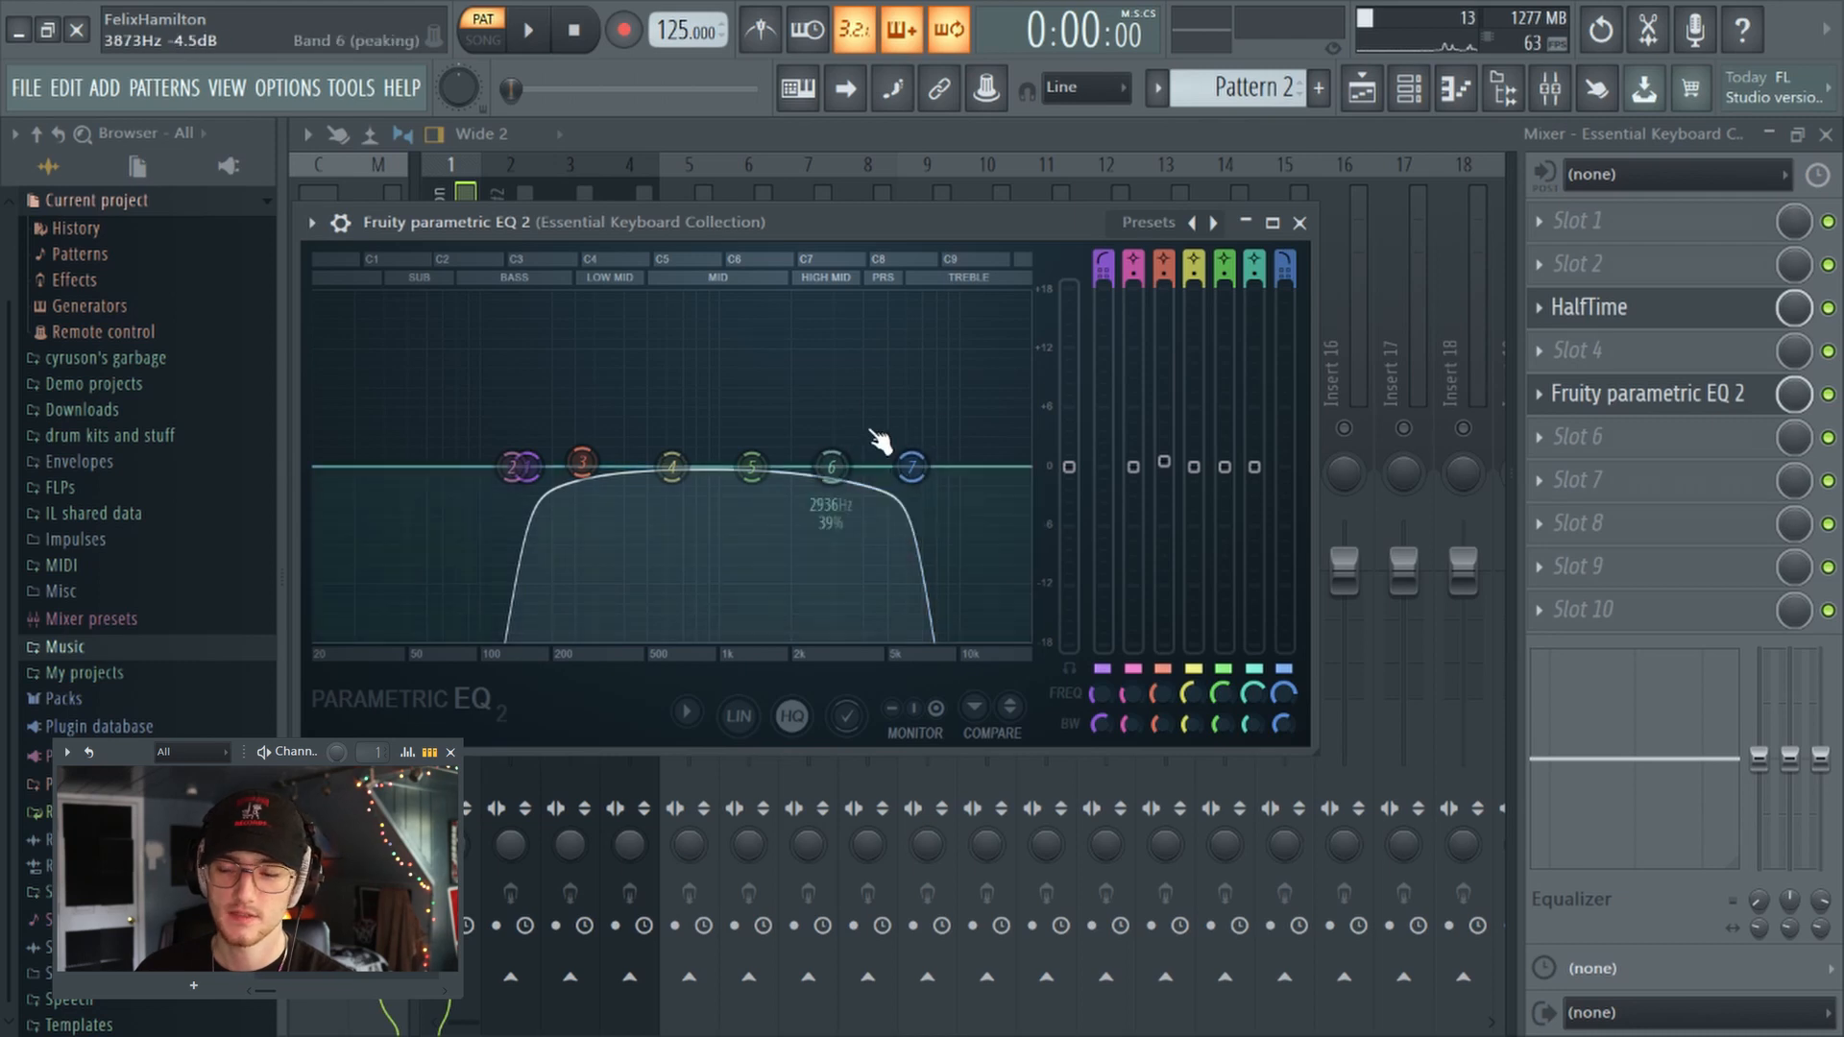
key("space")
left_click_drag(920, 483, 824, 471)
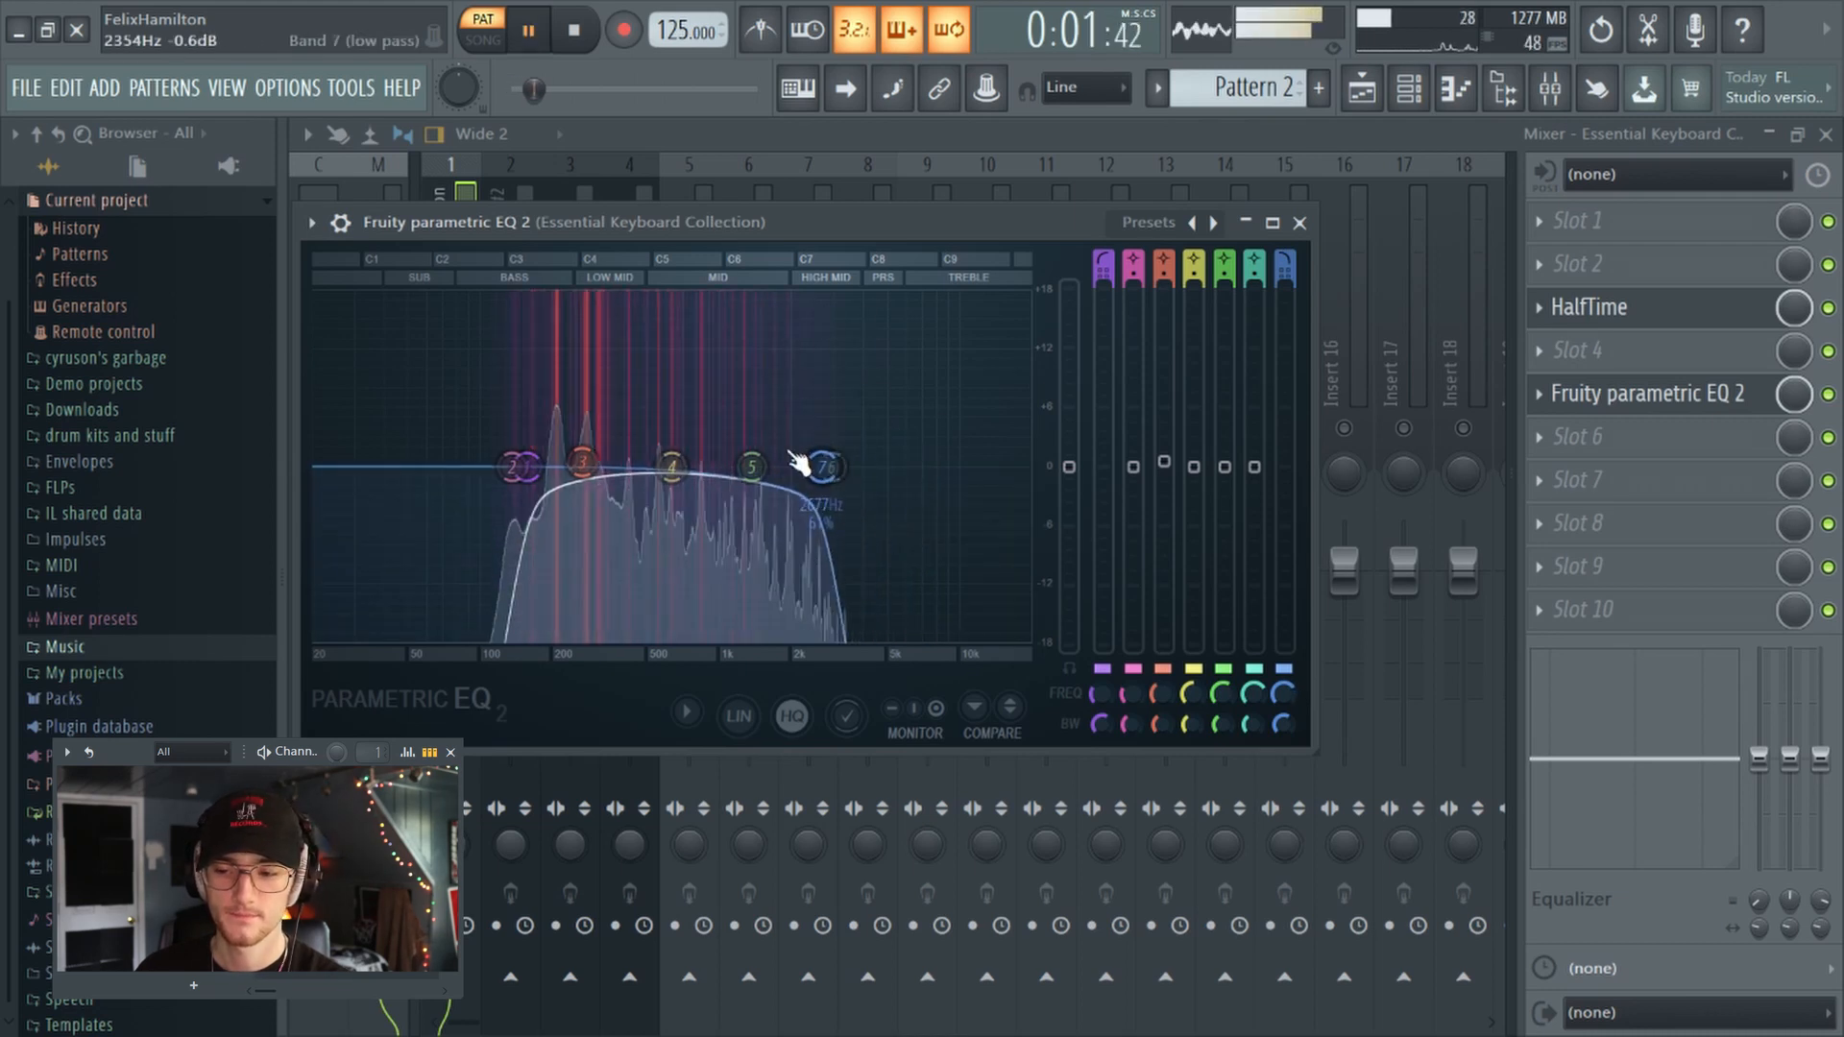
key("space")
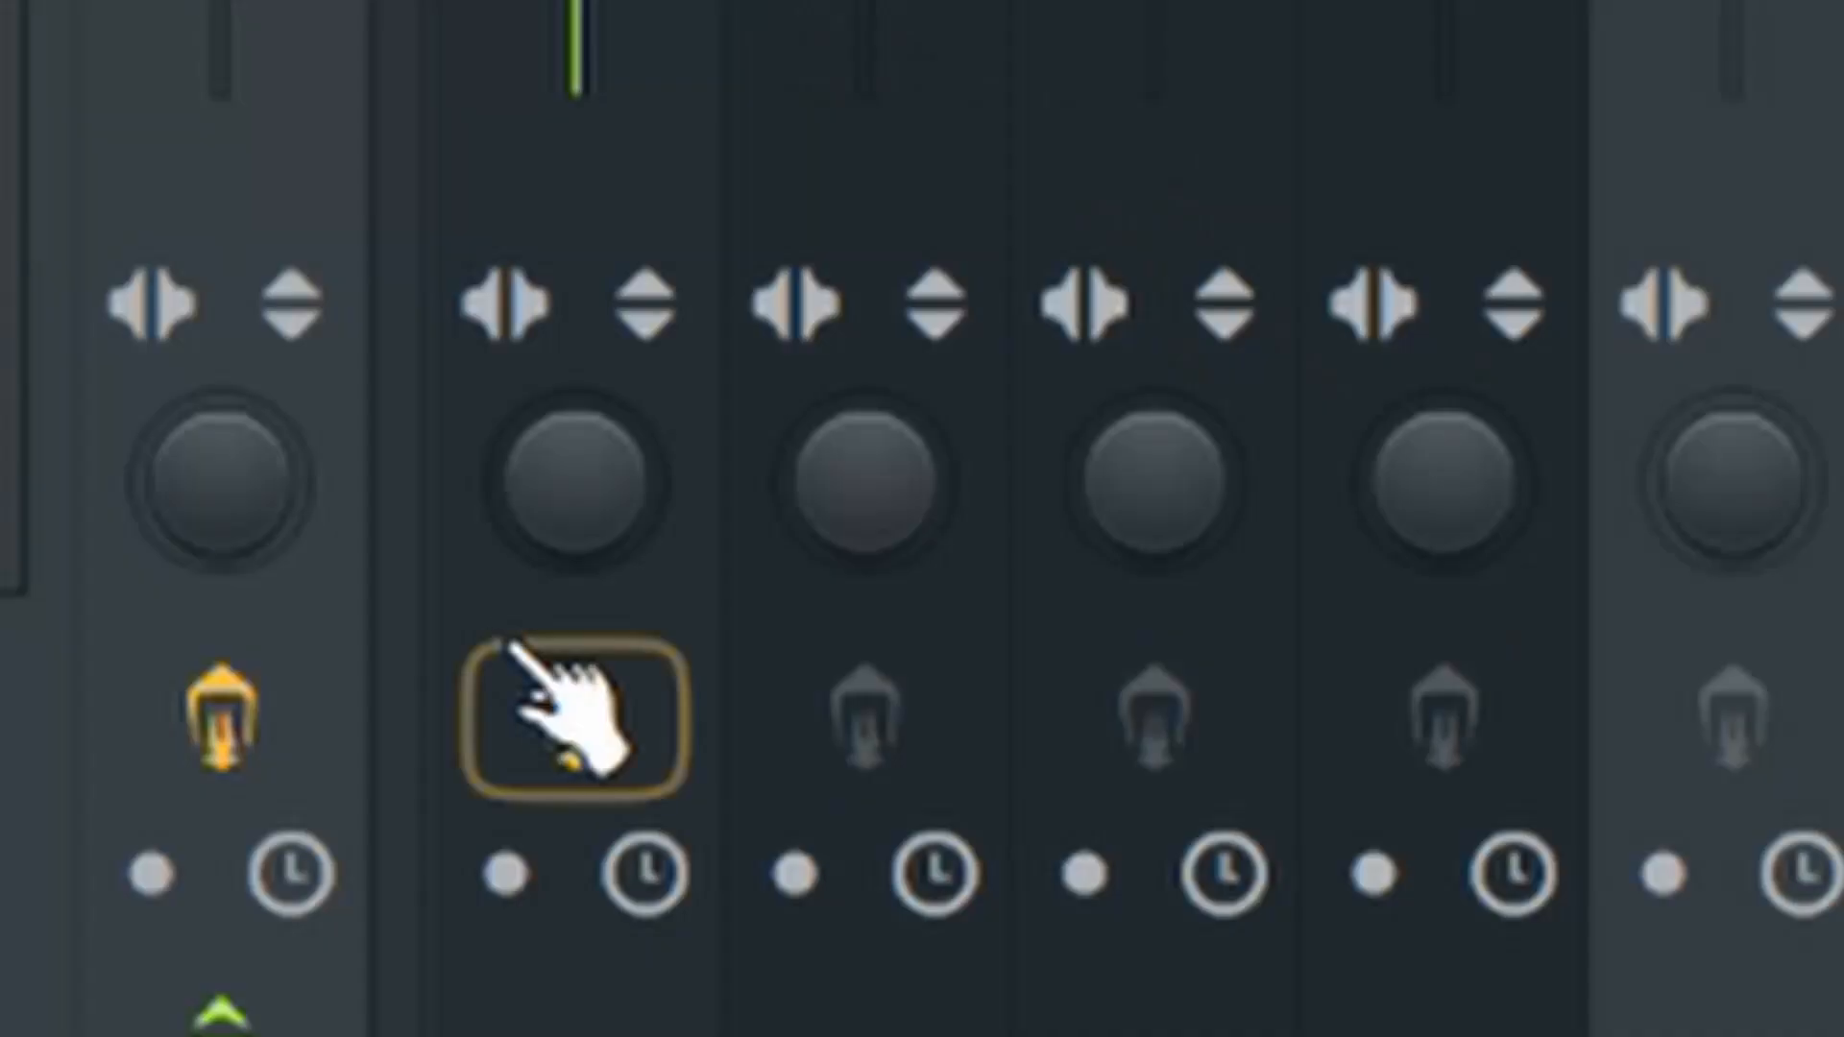
left_click(568, 706)
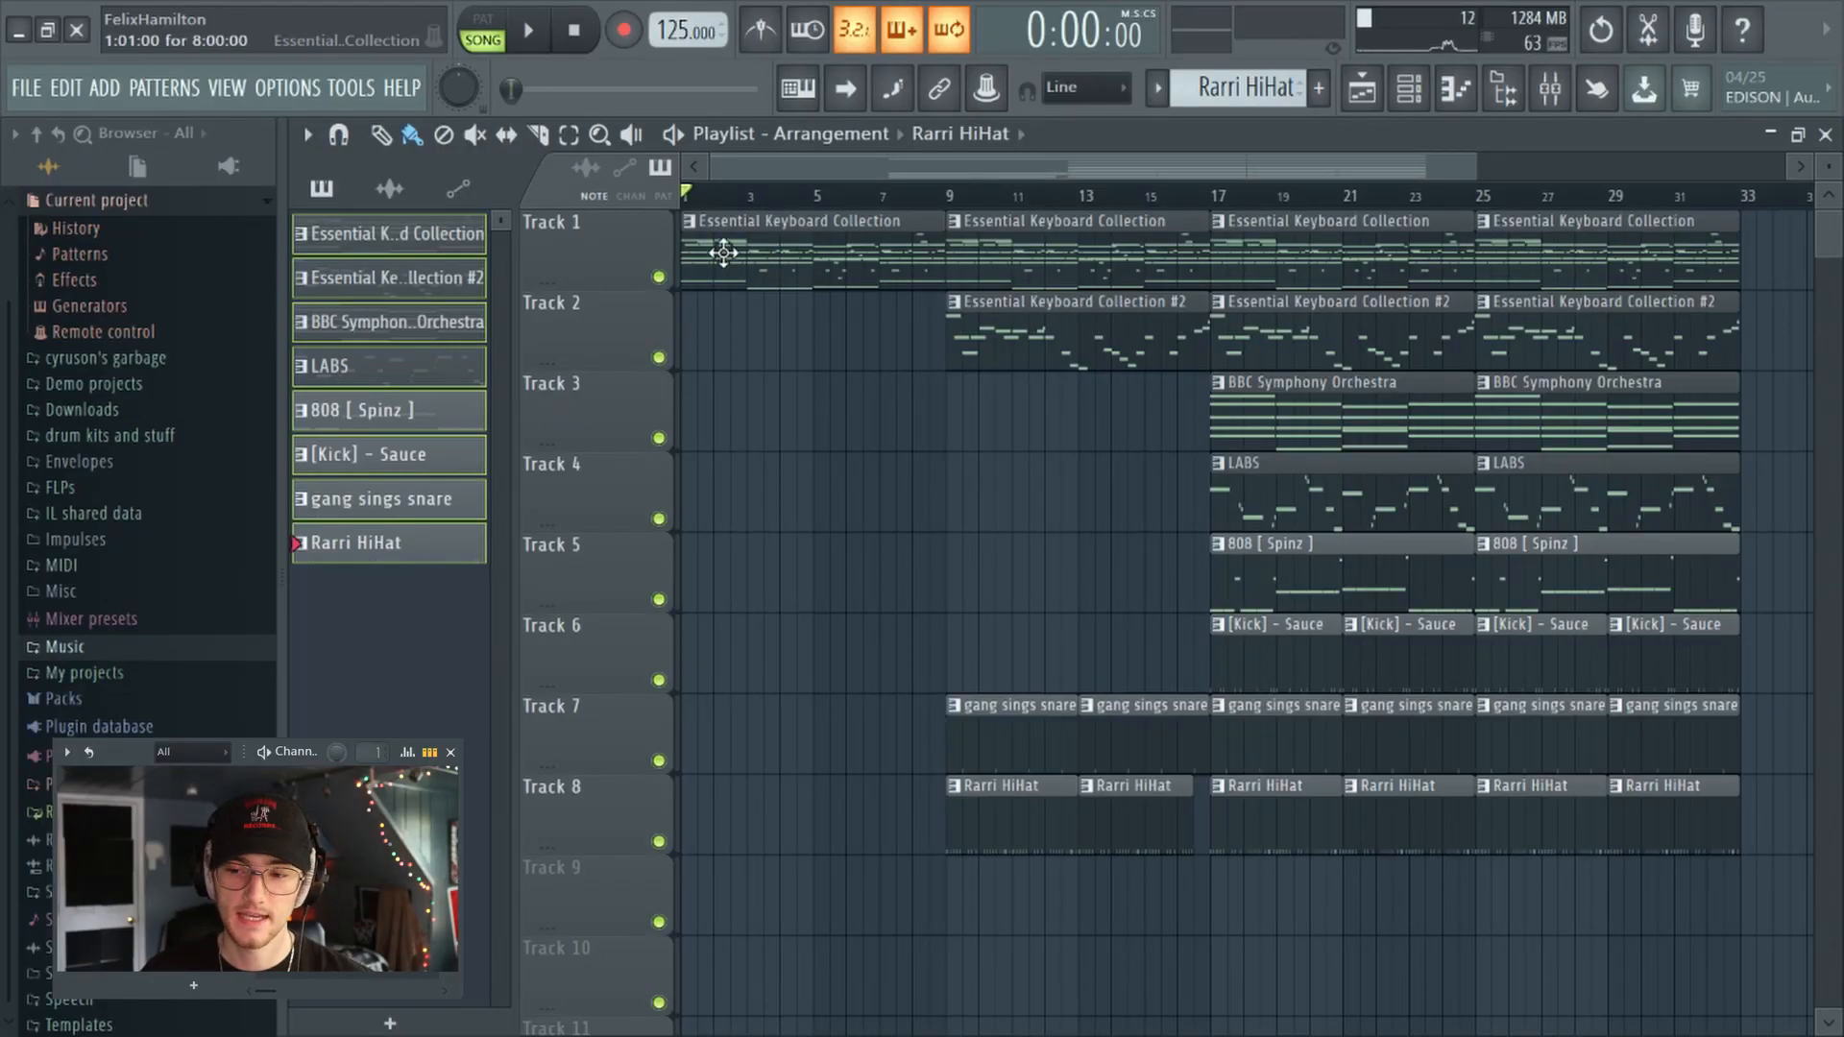
Step: Play back the arrangement from bar 1, from bar 9 and from bar 17
key("space")
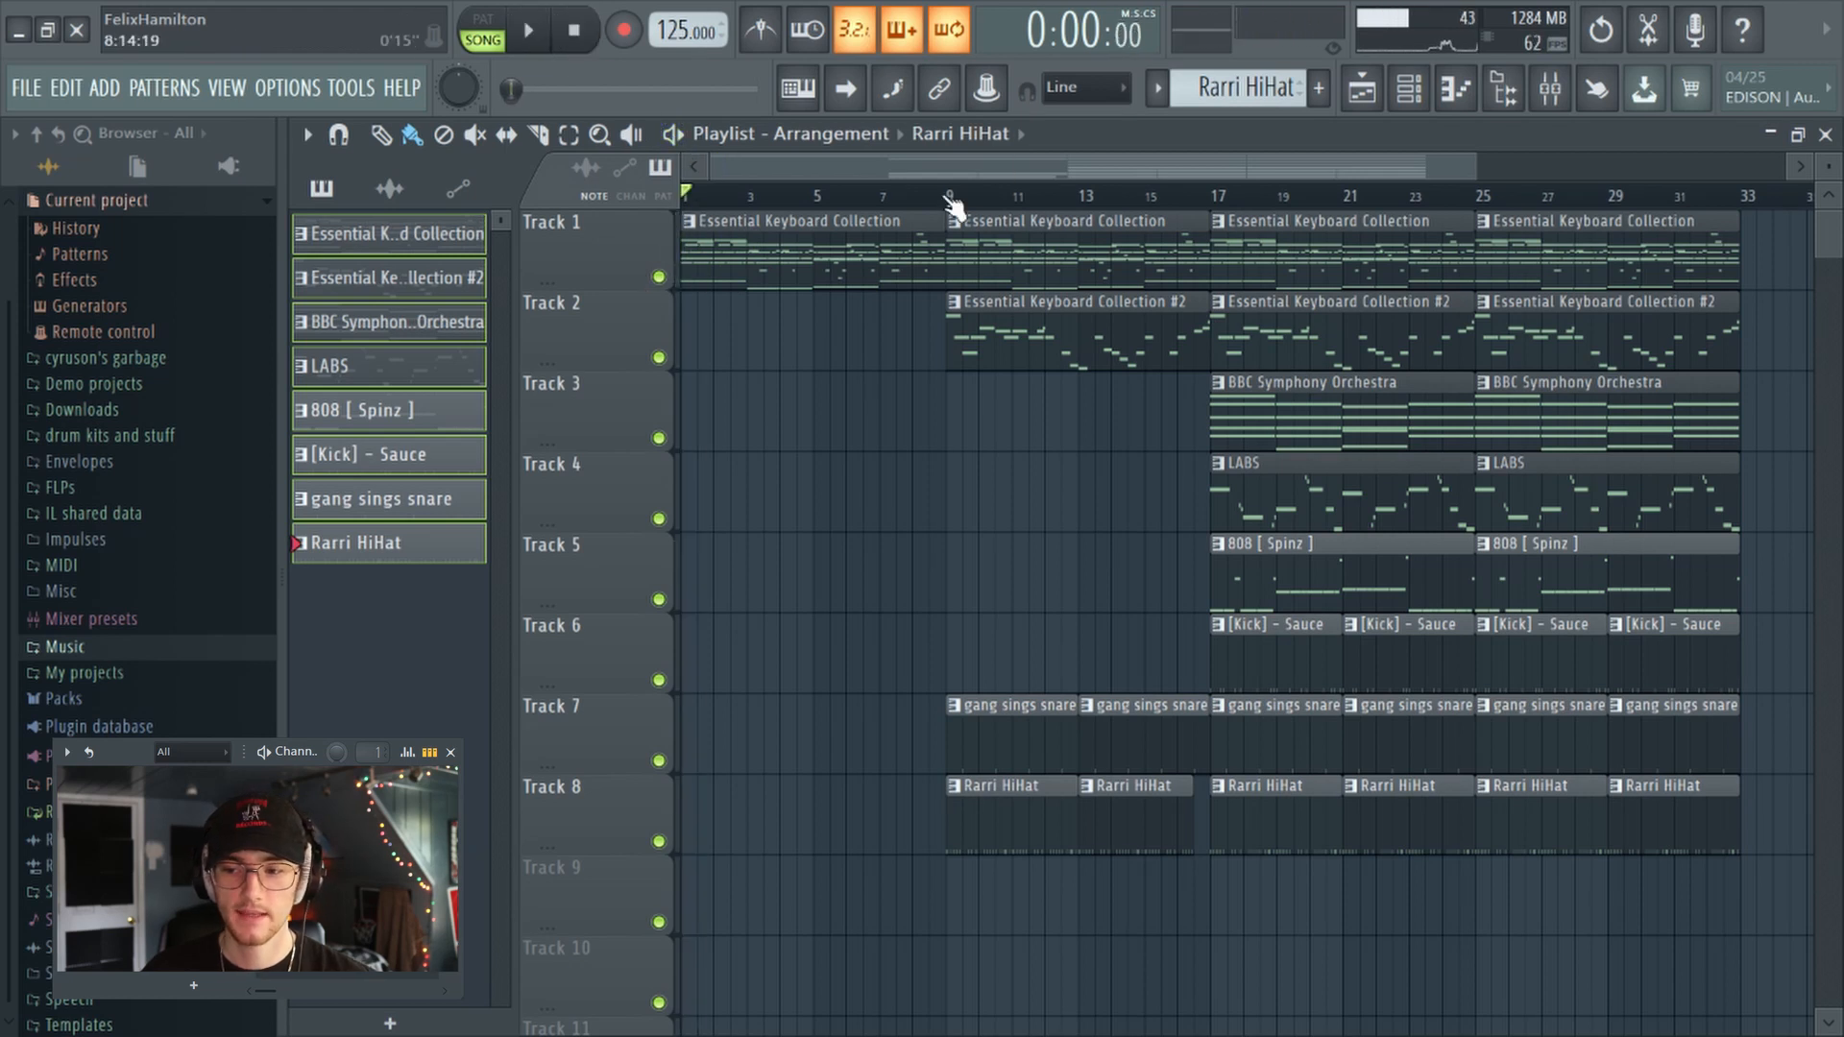
left_click(946, 195)
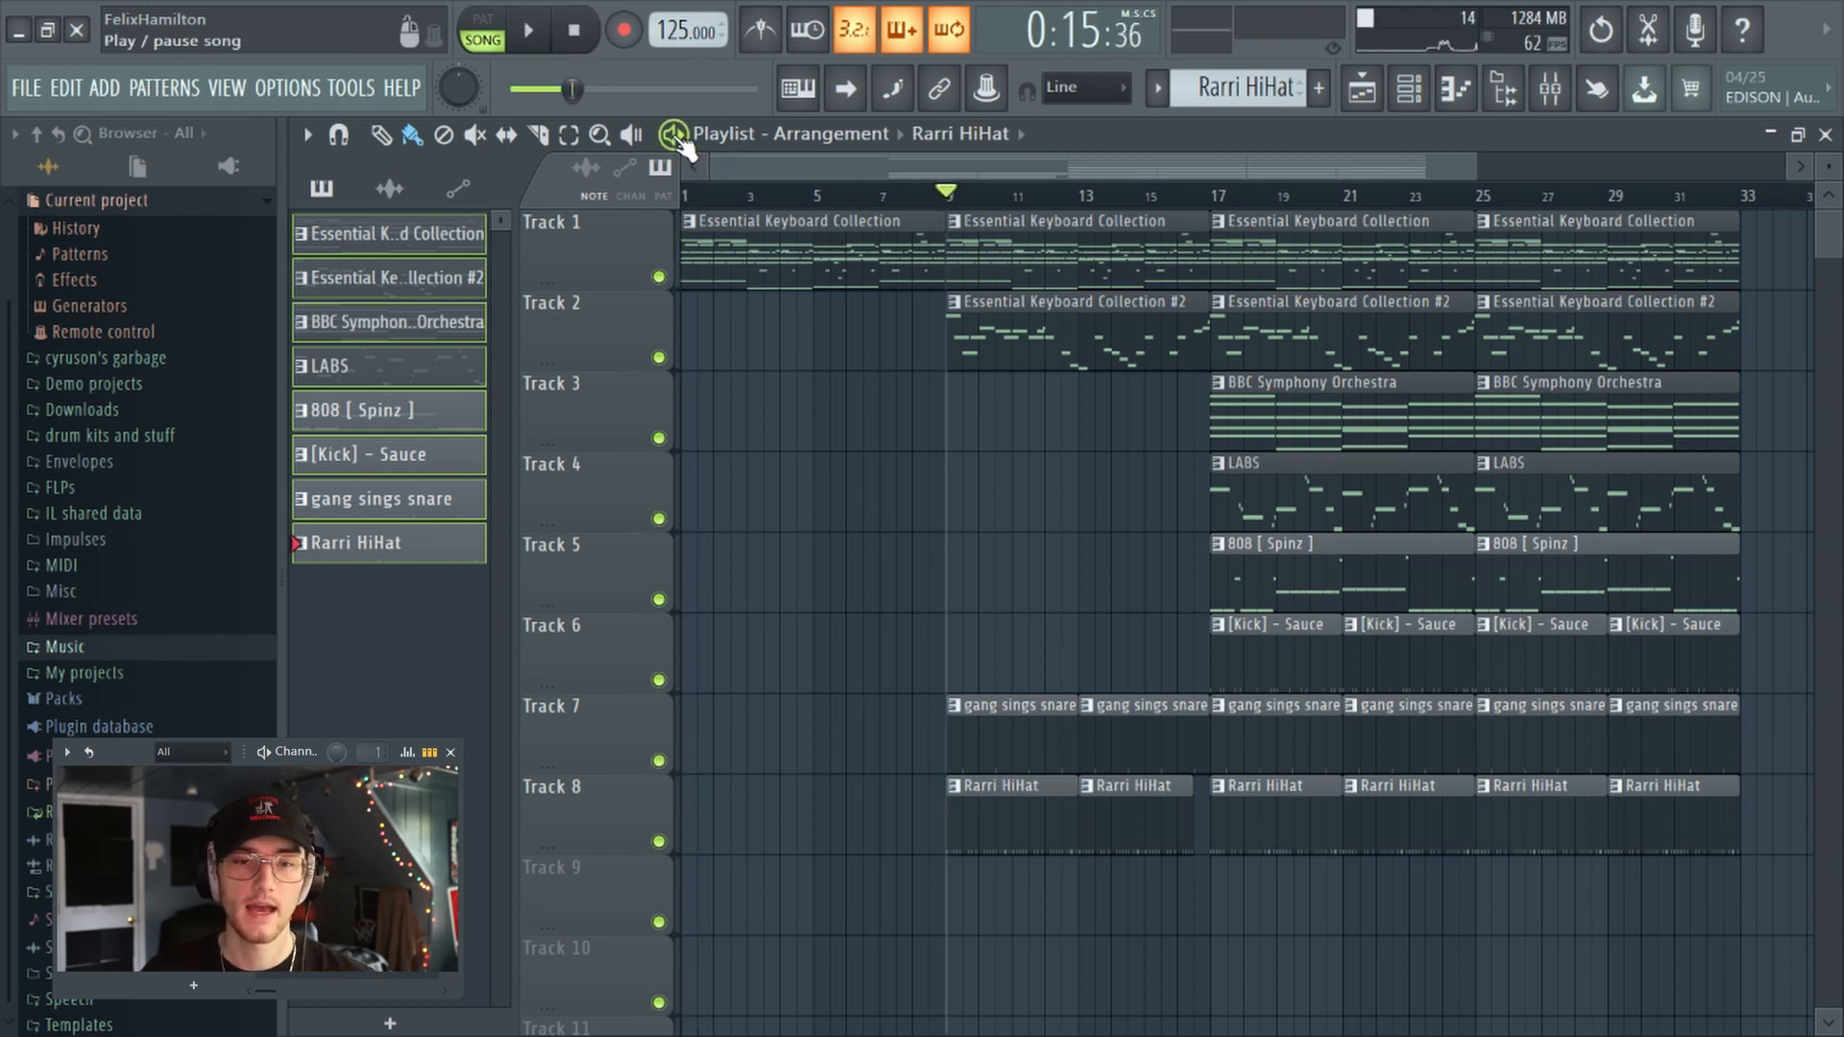
key("space")
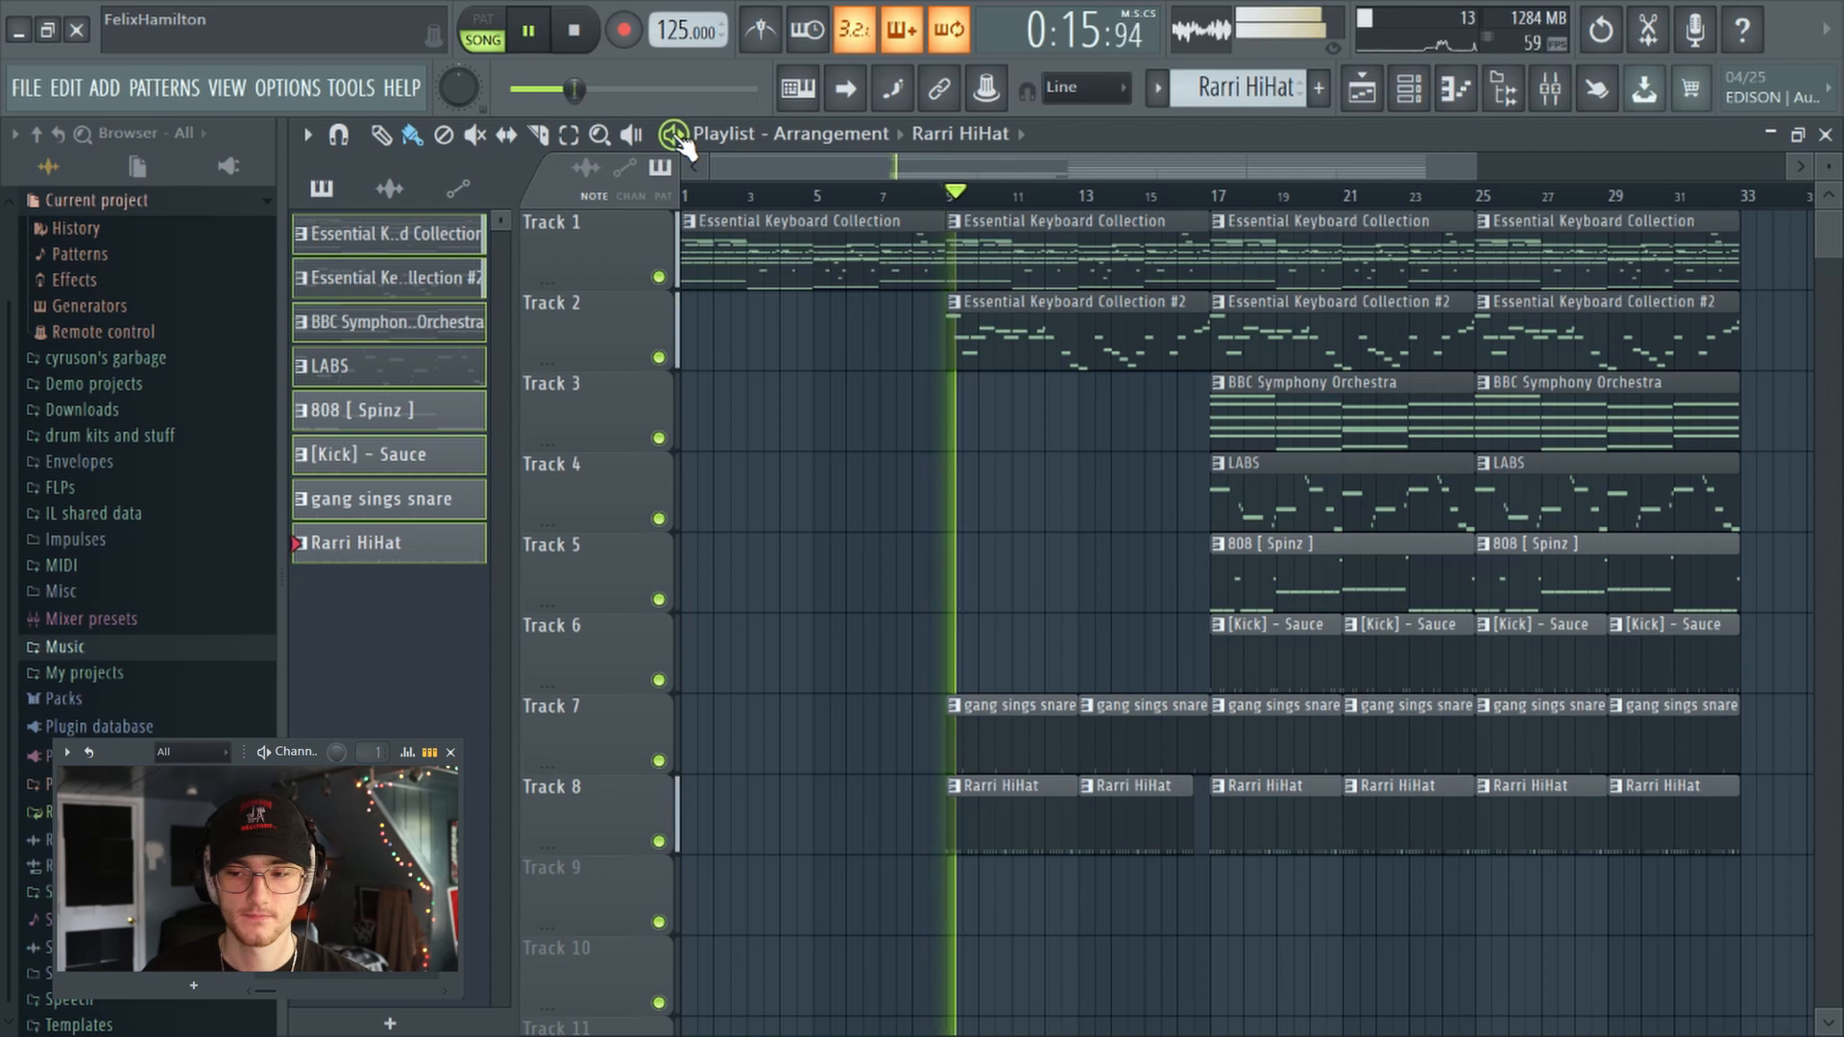
left_click(576, 32)
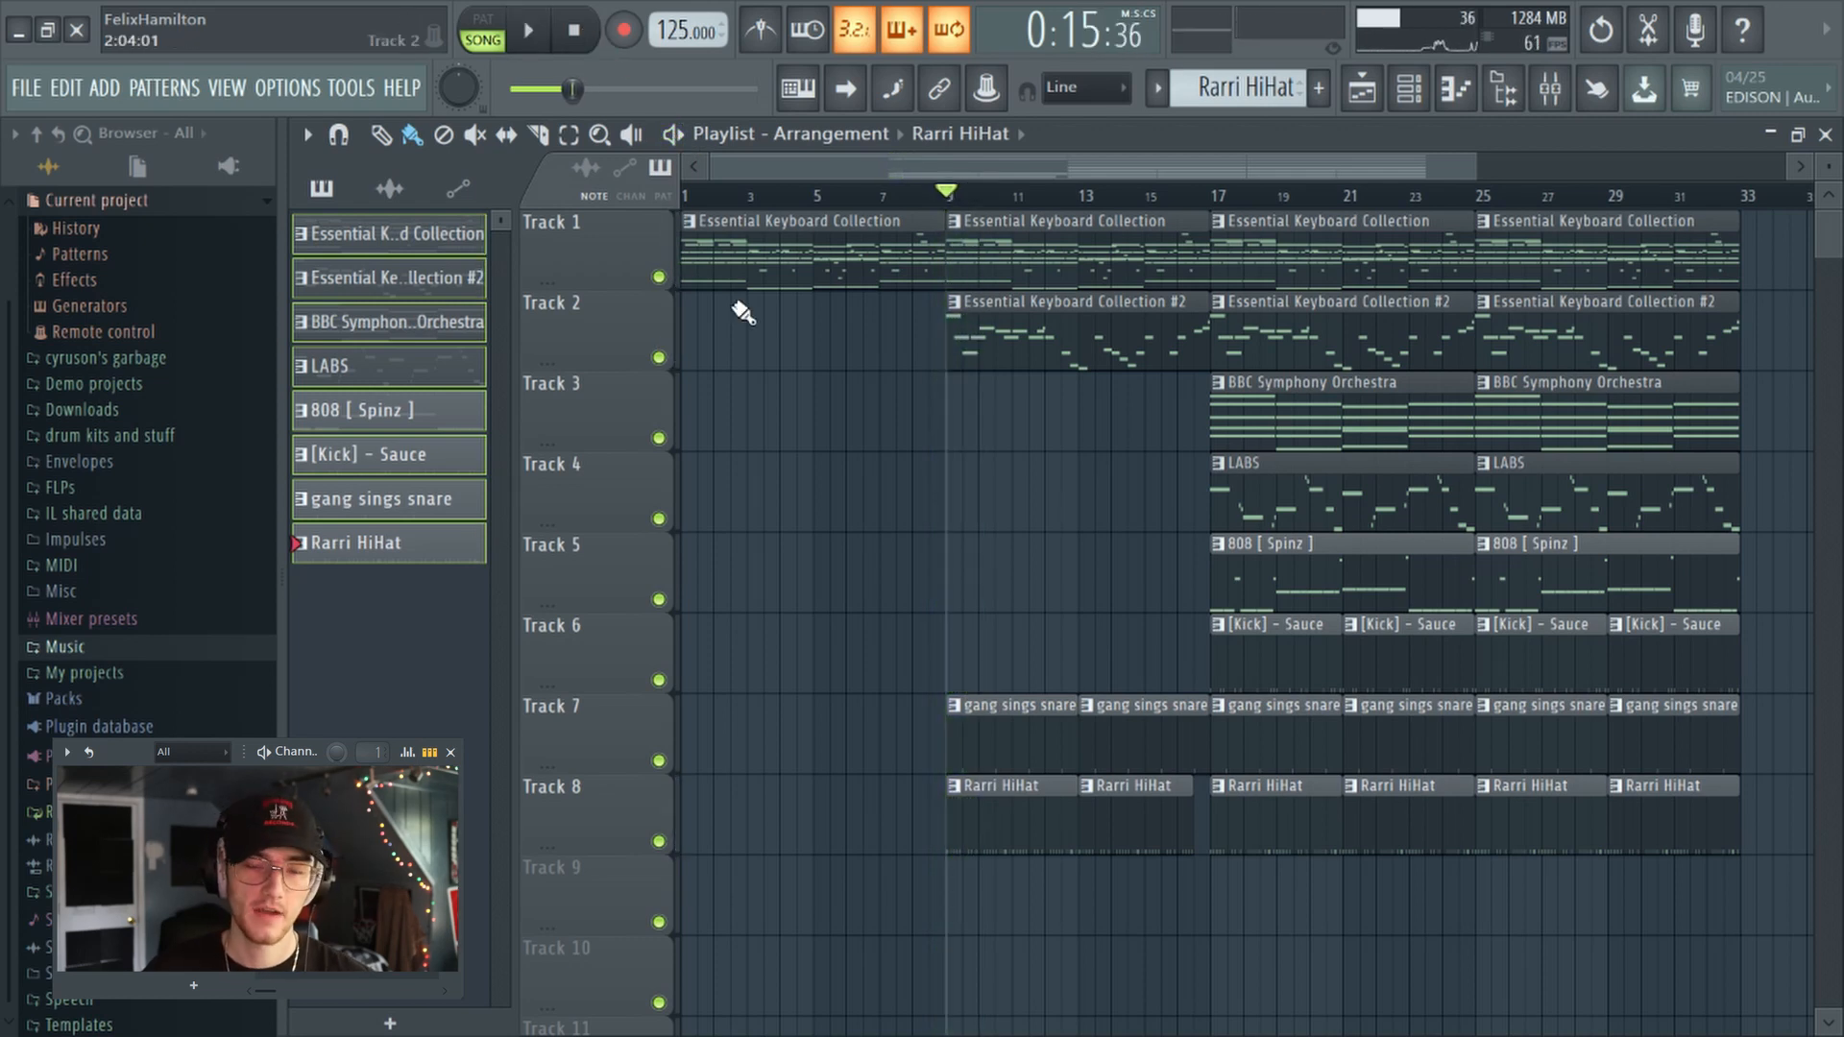
left_click(1217, 198)
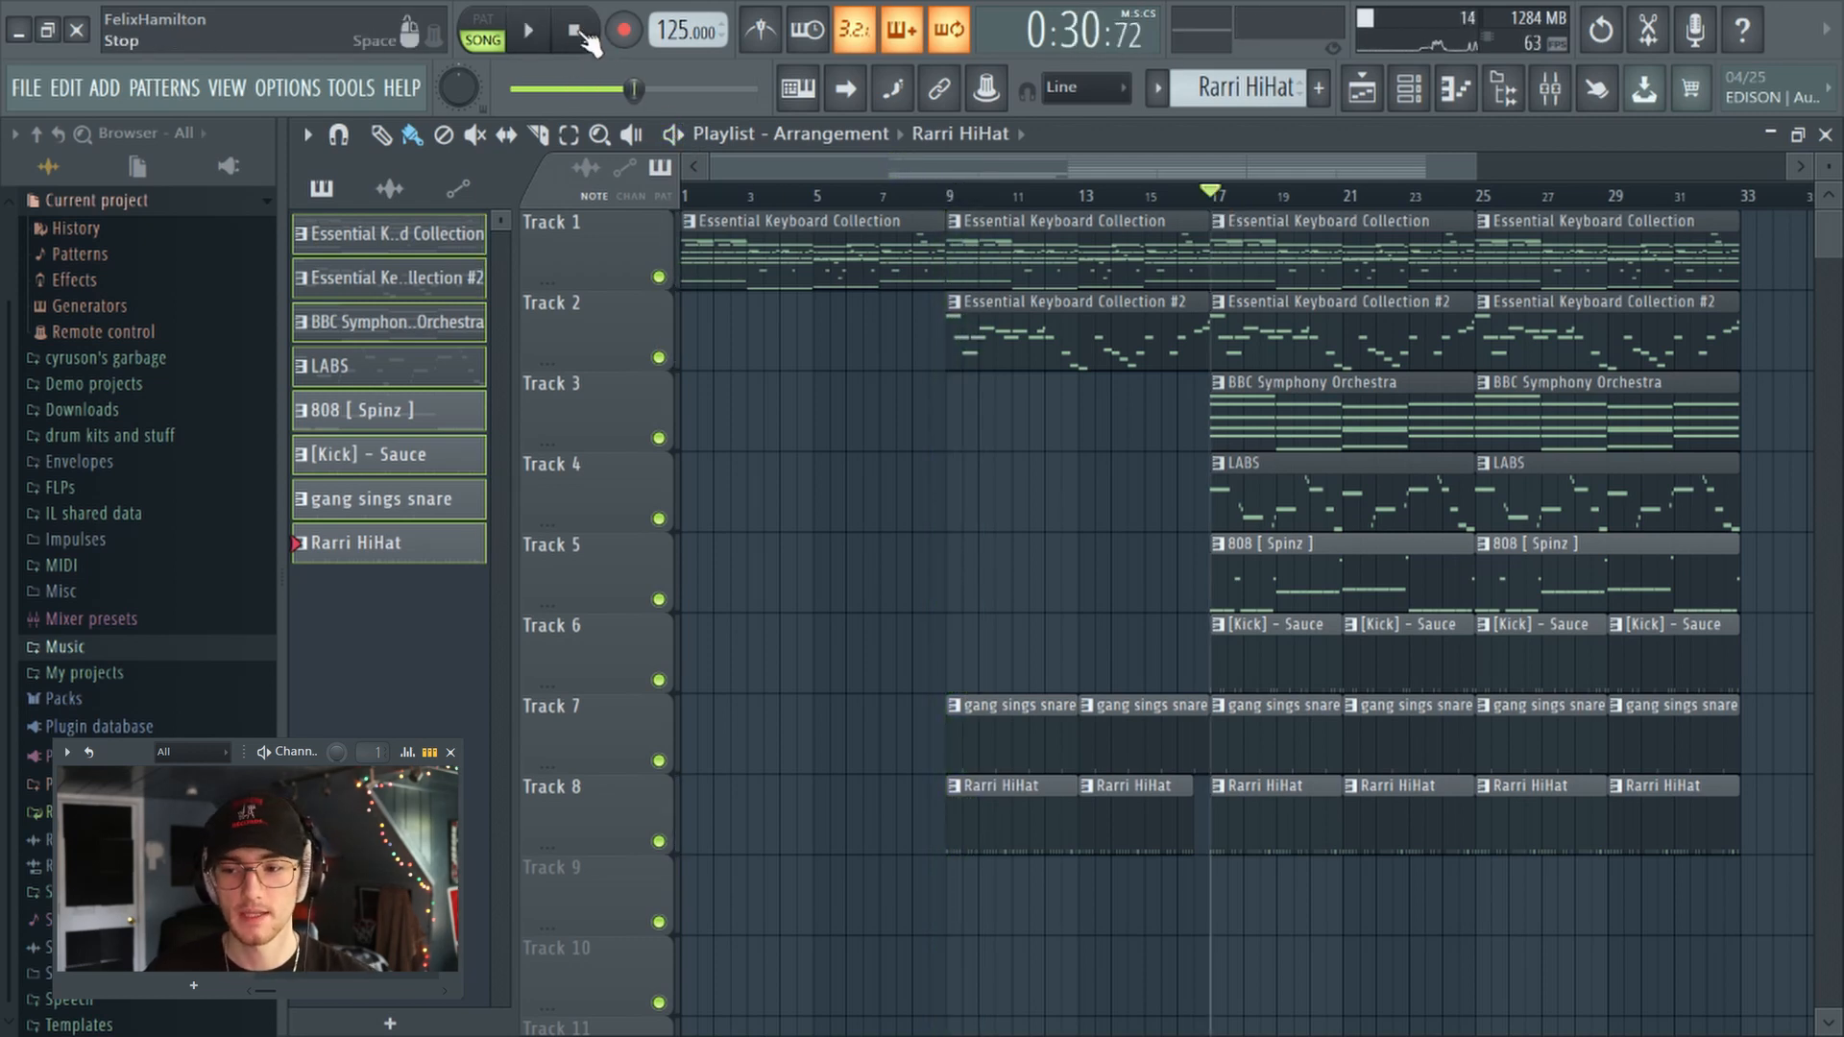
key("space")
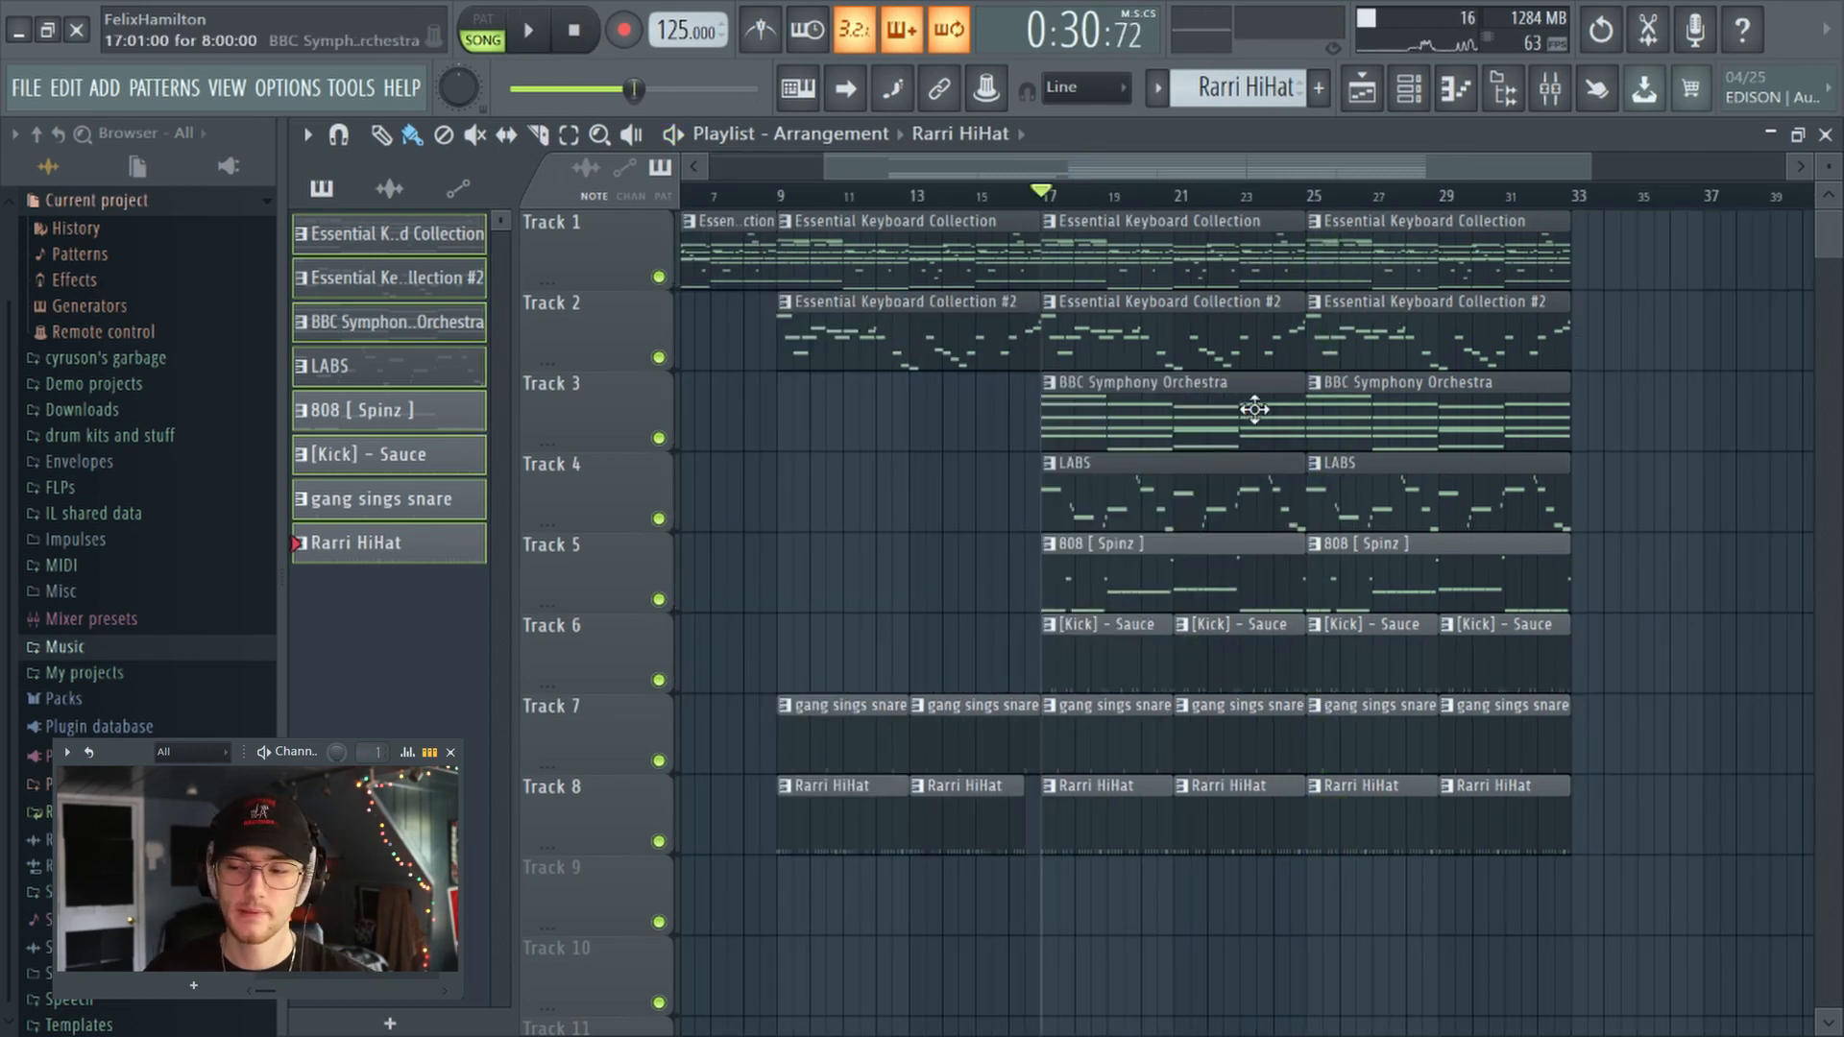
Step: Remove the LABS and Essential Keyboard Collection #2 clips that start at bar 25, and play back the thinned section
right_click(1384, 485)
right_click(1399, 350)
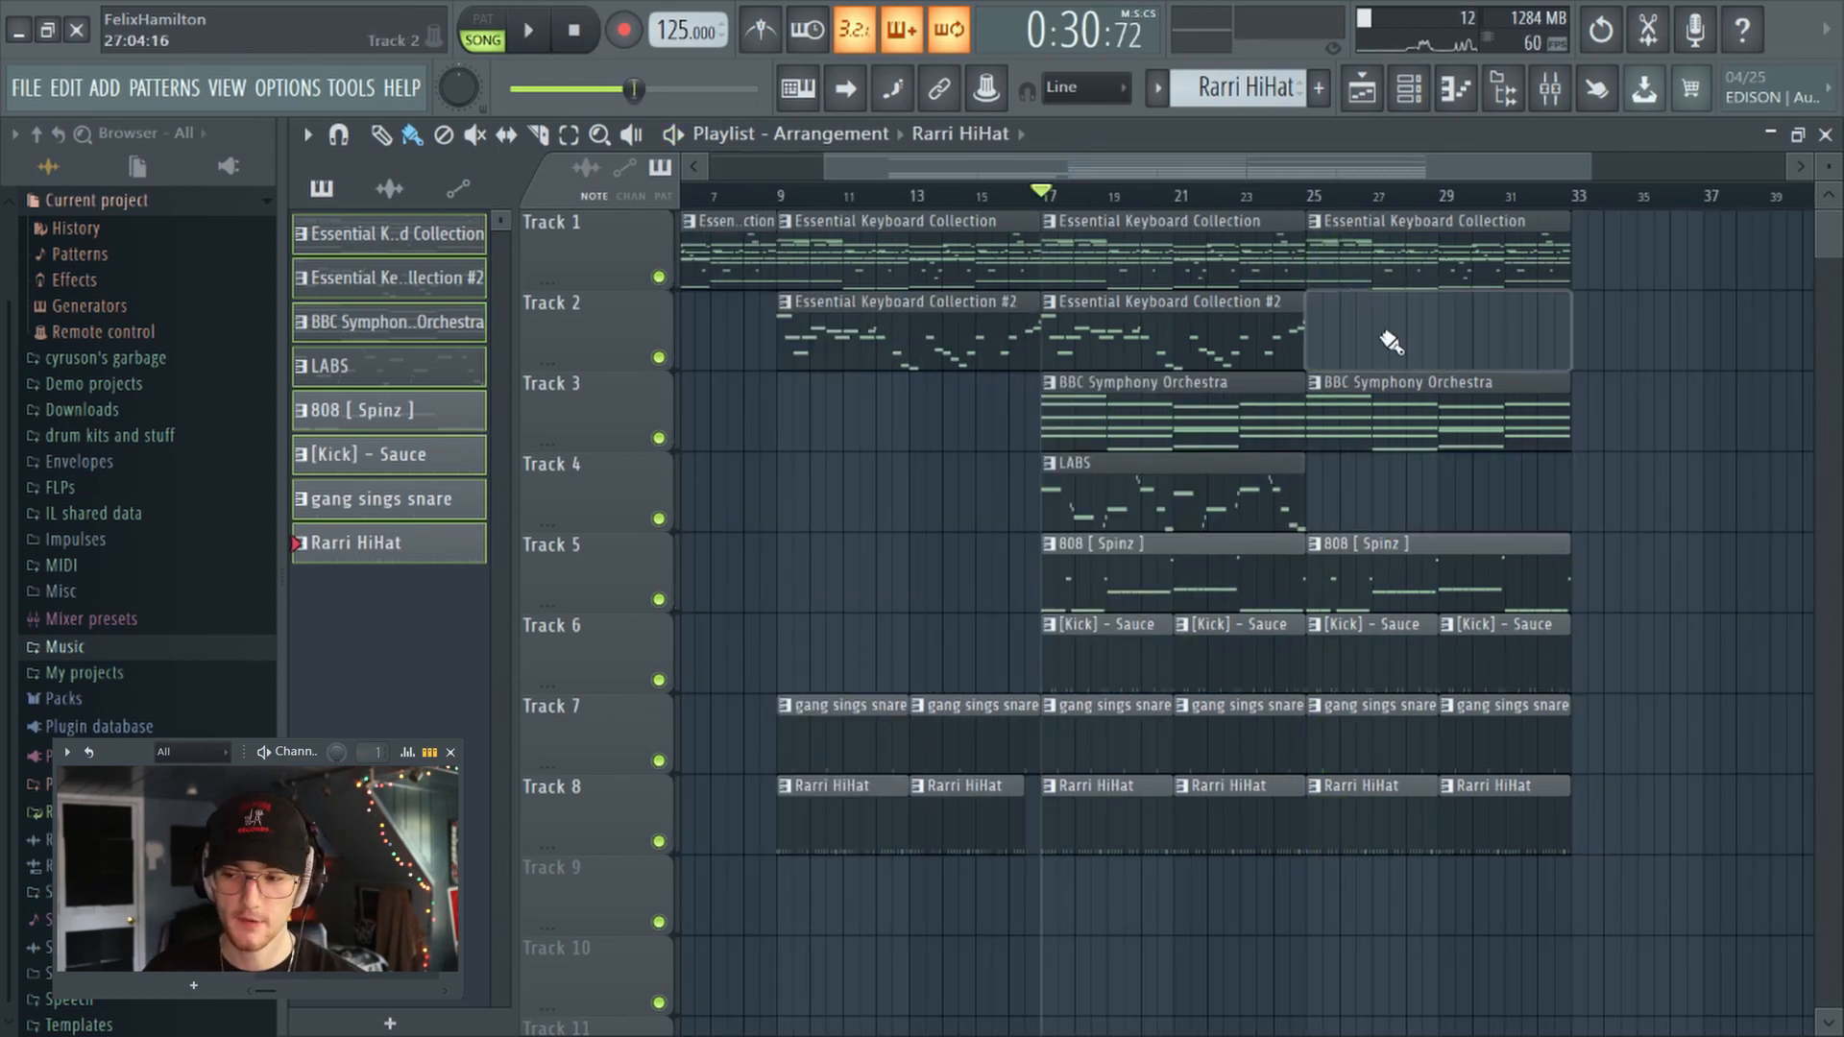
left_click(1321, 198)
key("space")
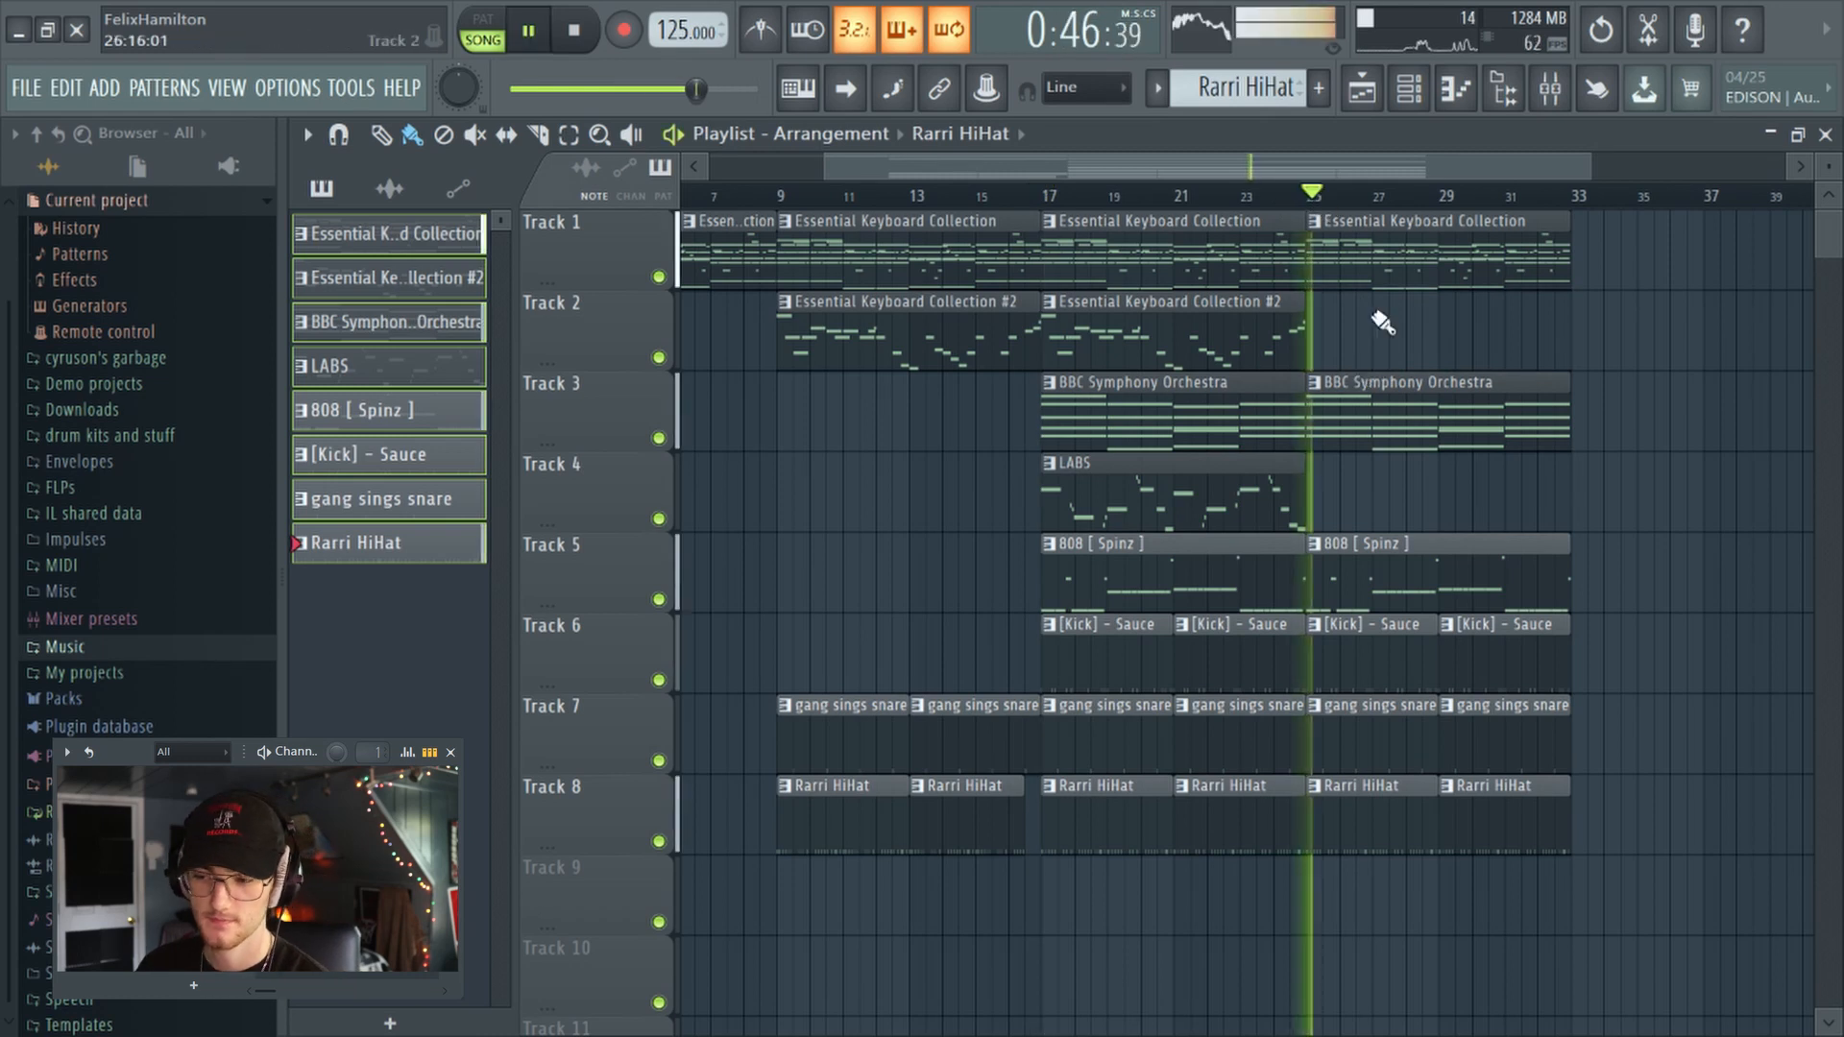
scroll(1450, 213, "down", 2)
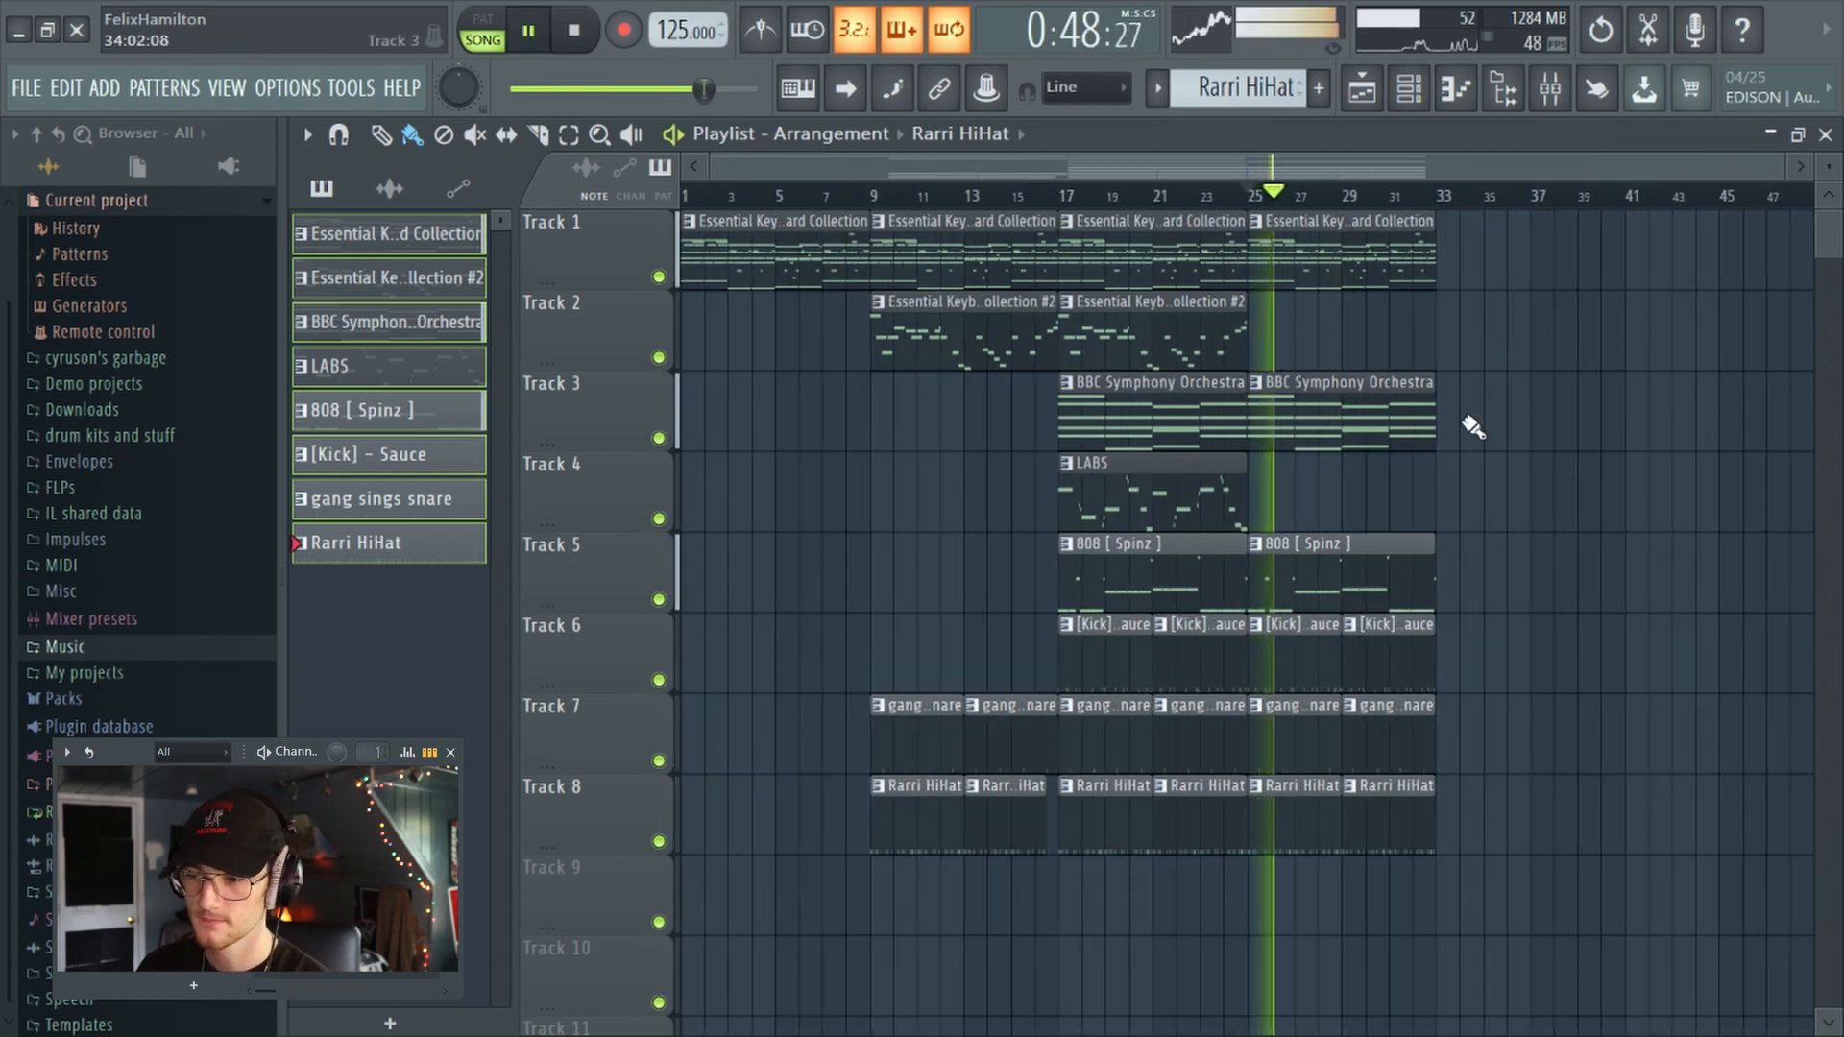
key("space")
Step: Extend the arrangement to bar 113 by duplicating earlier sections, copying bars 17–48 to bar 57 and bars 49–72 to bar 89
left_click_drag(1456, 211, 1103, 835)
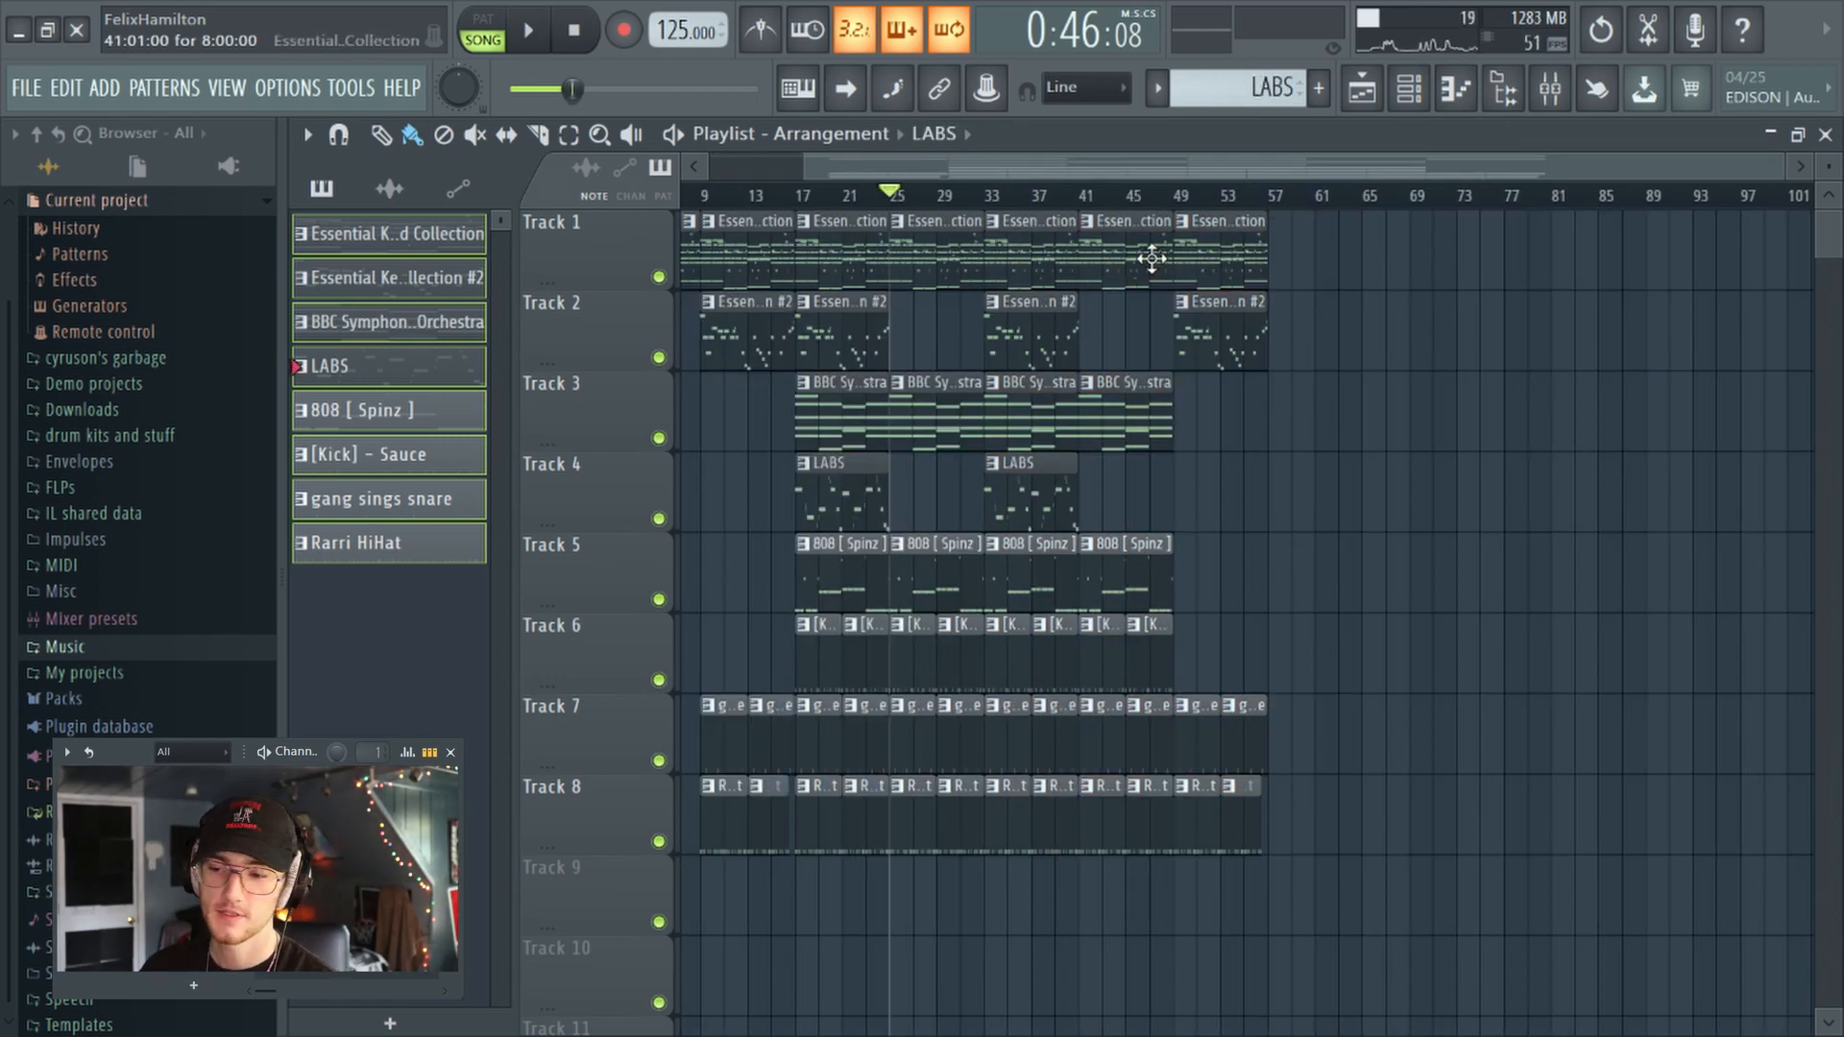
left_click_drag(1151, 258, 829, 790)
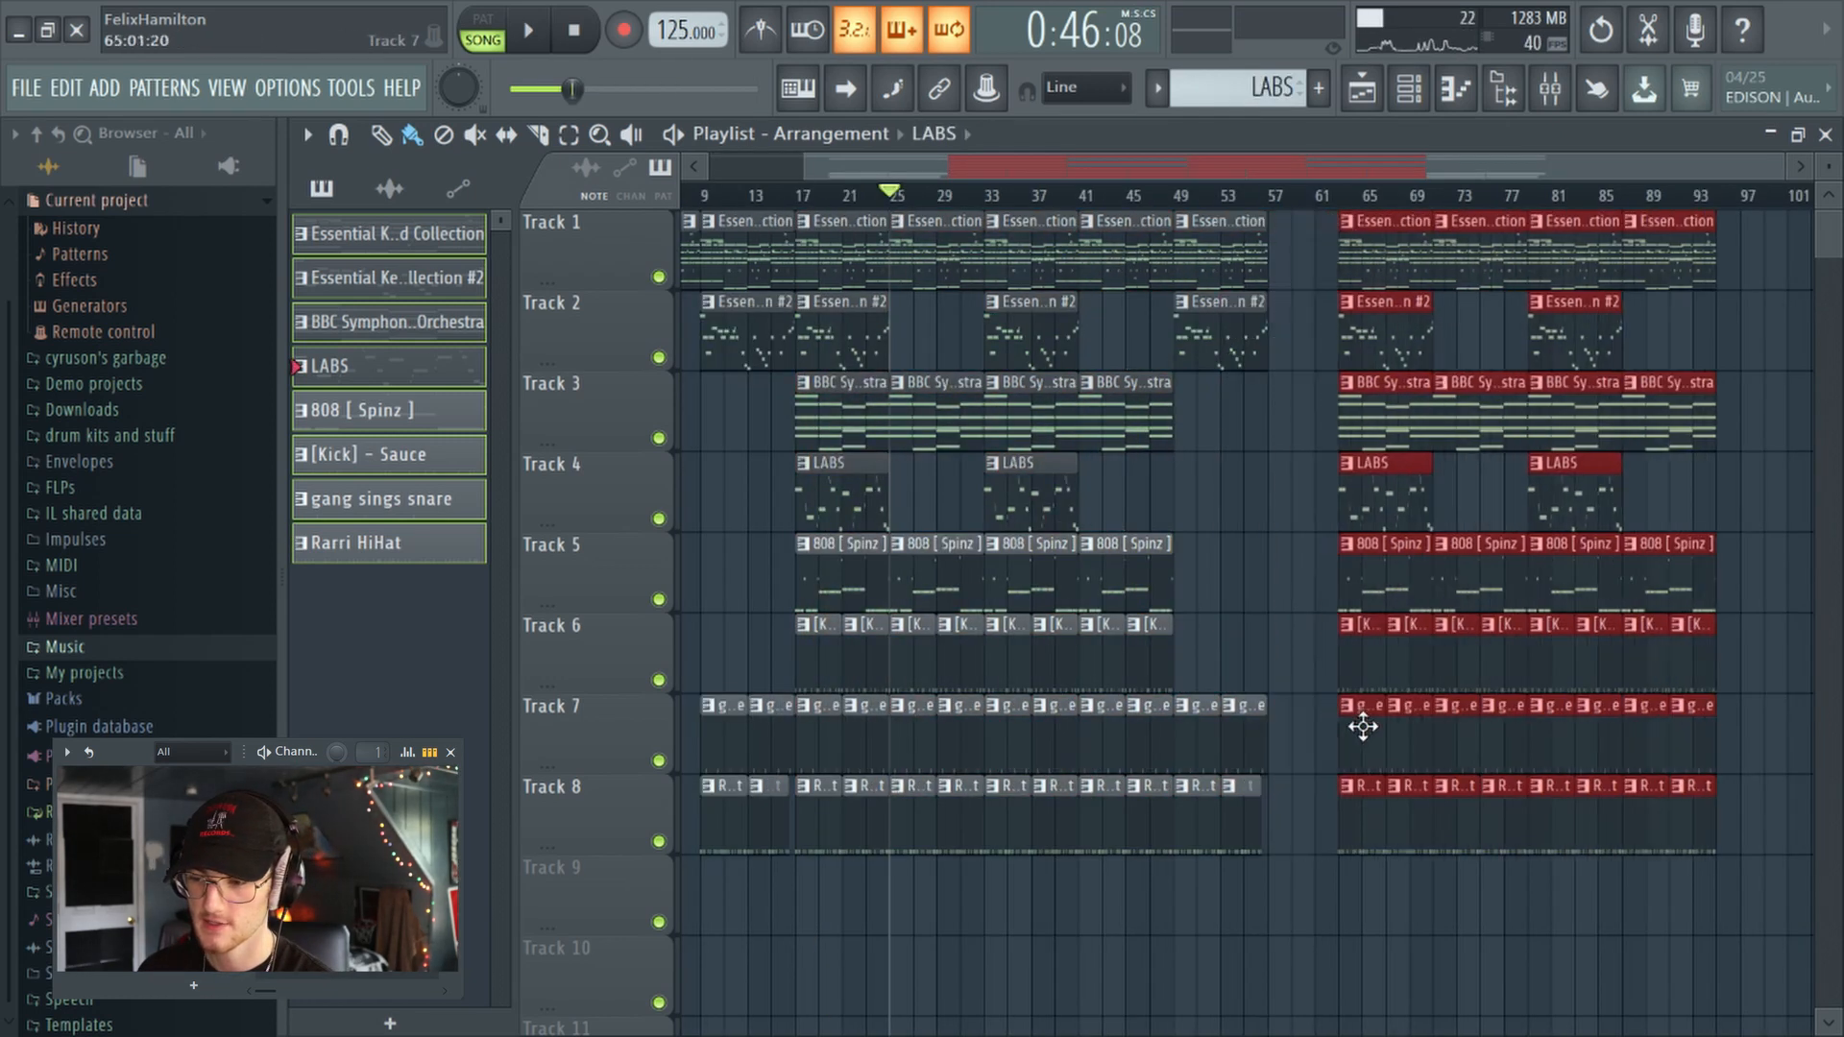
left_click_drag(1443, 250, 1256, 873)
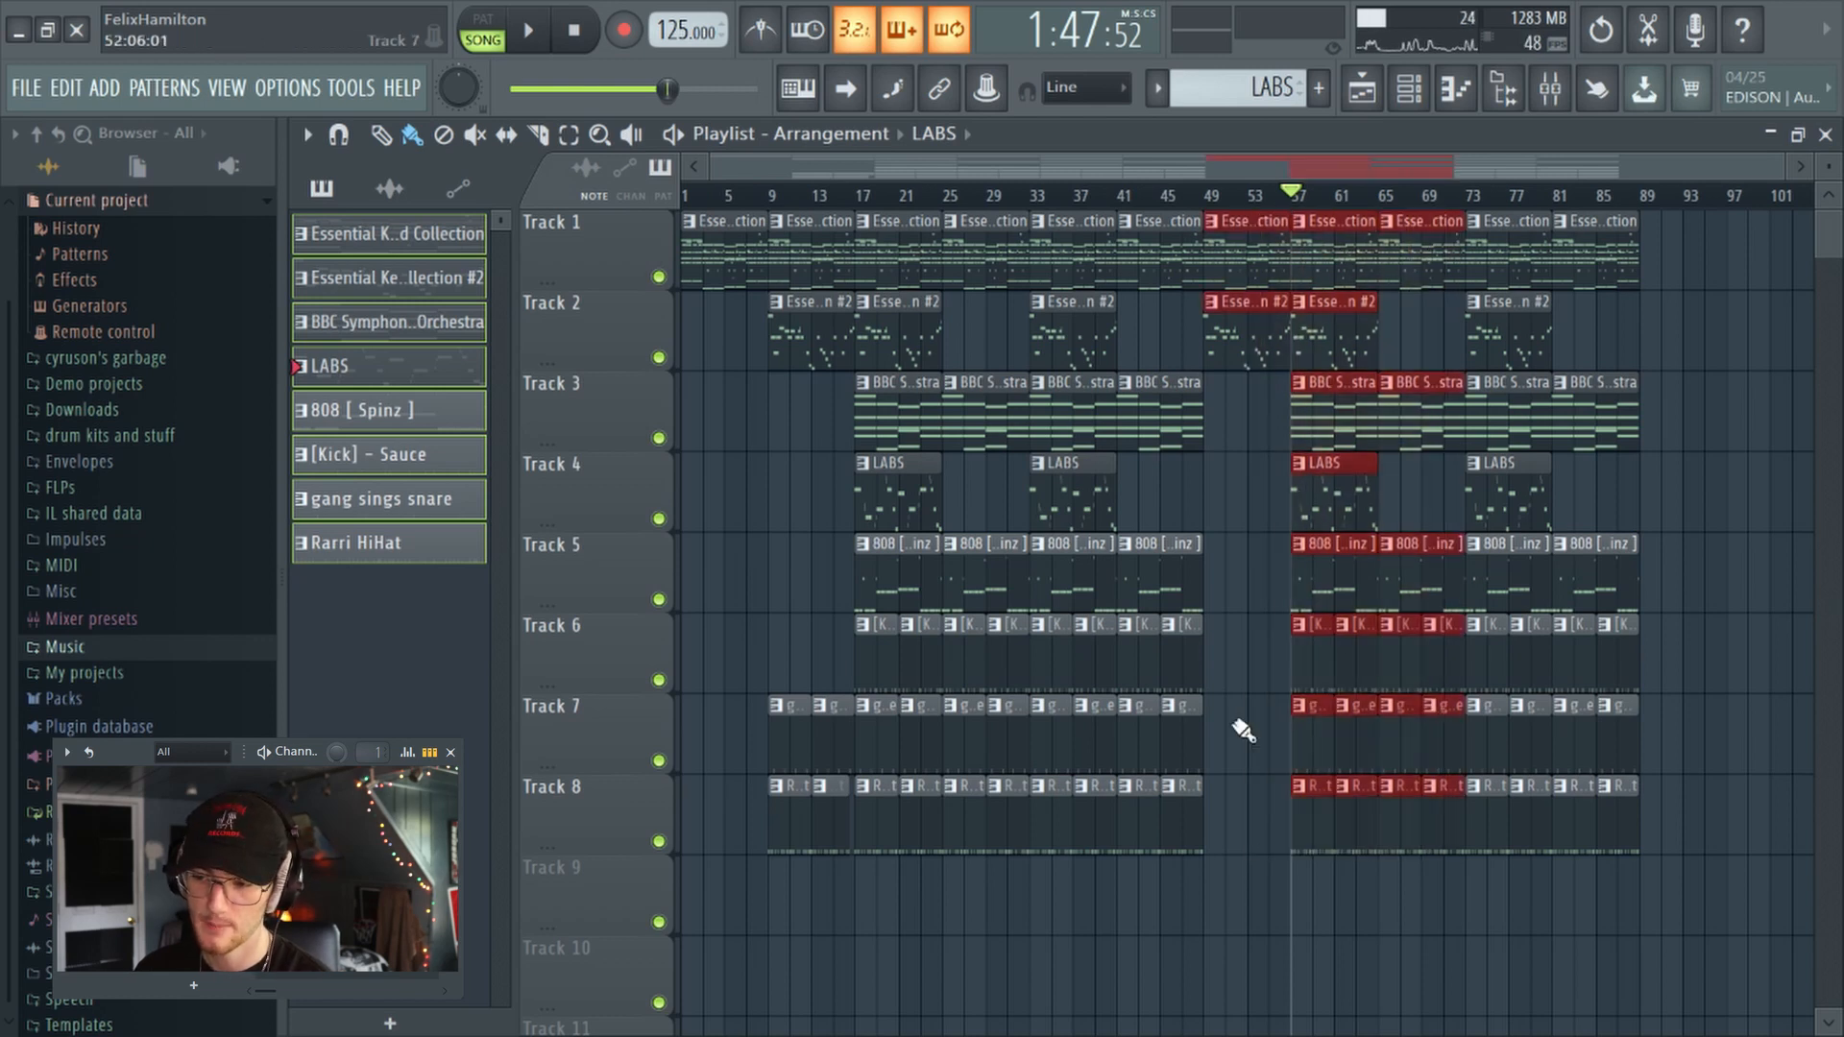
left_click_drag(1236, 335, 1670, 341)
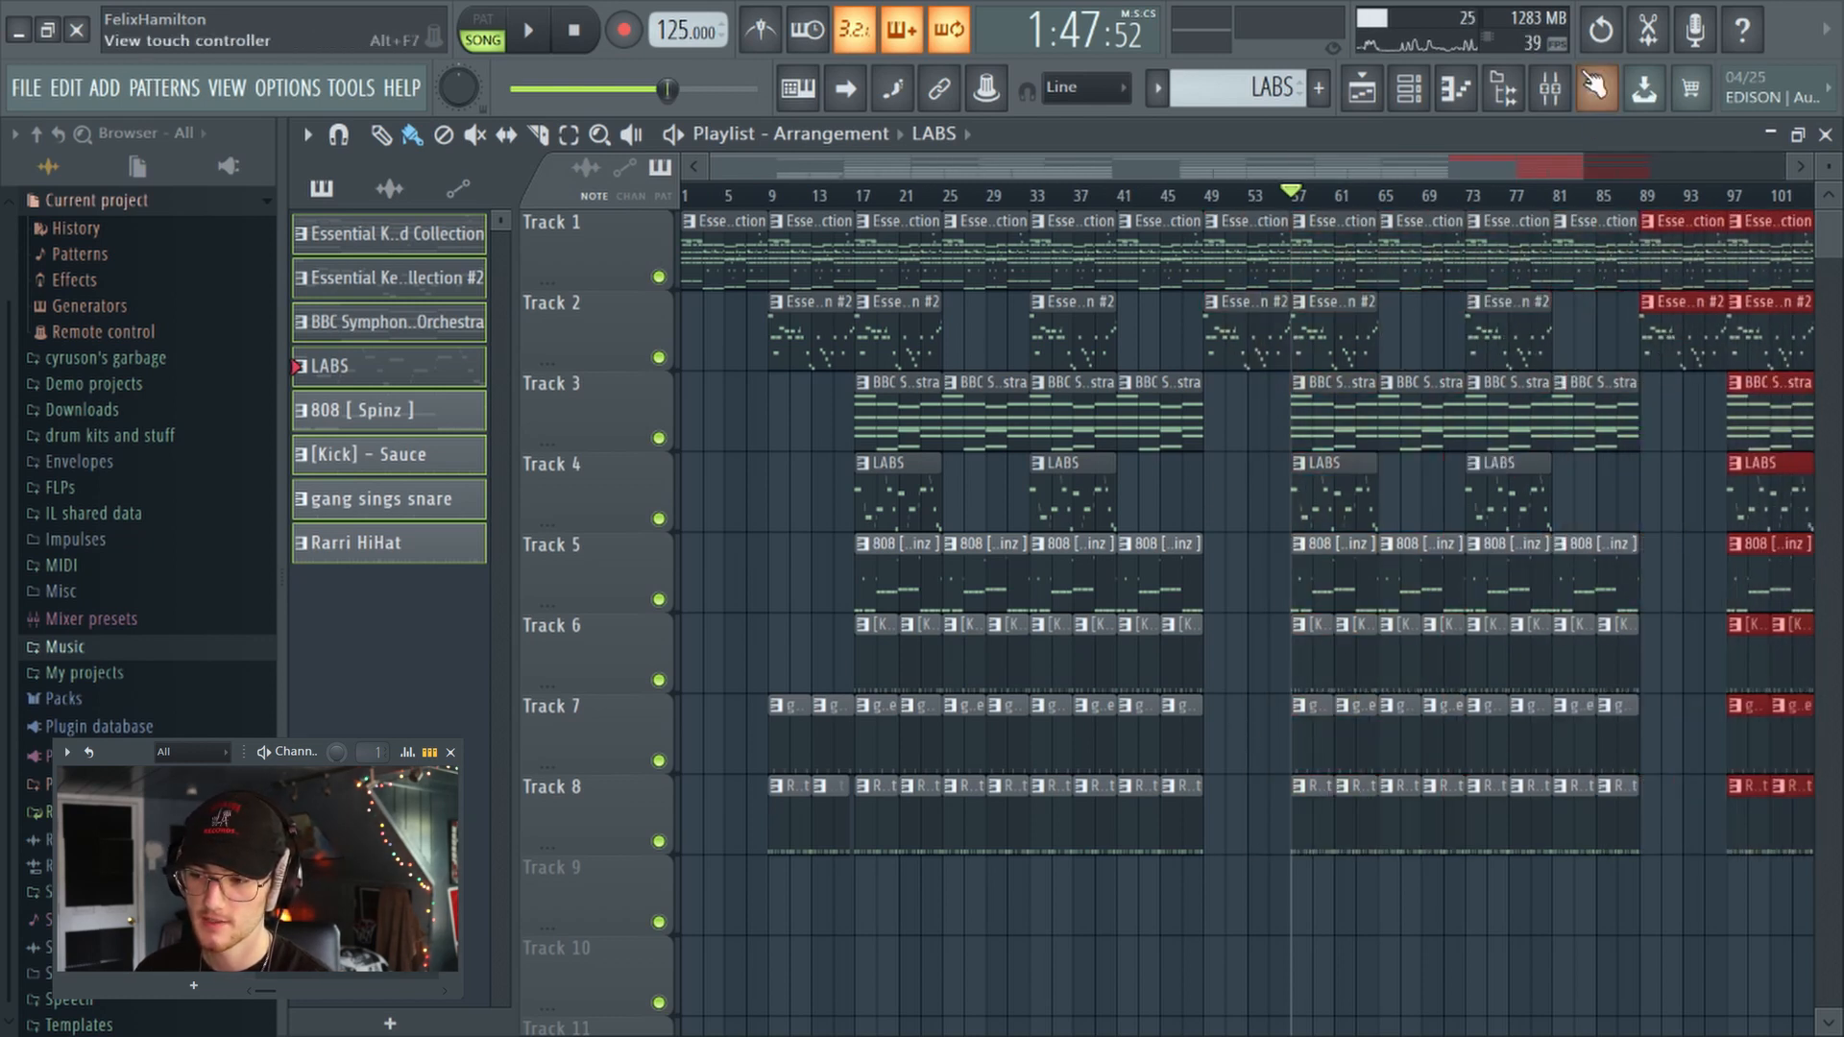
Step: Create an automation clip for the master track's volume in the mixer and return to the playlist
left_click(1552, 87)
left_click(380, 574)
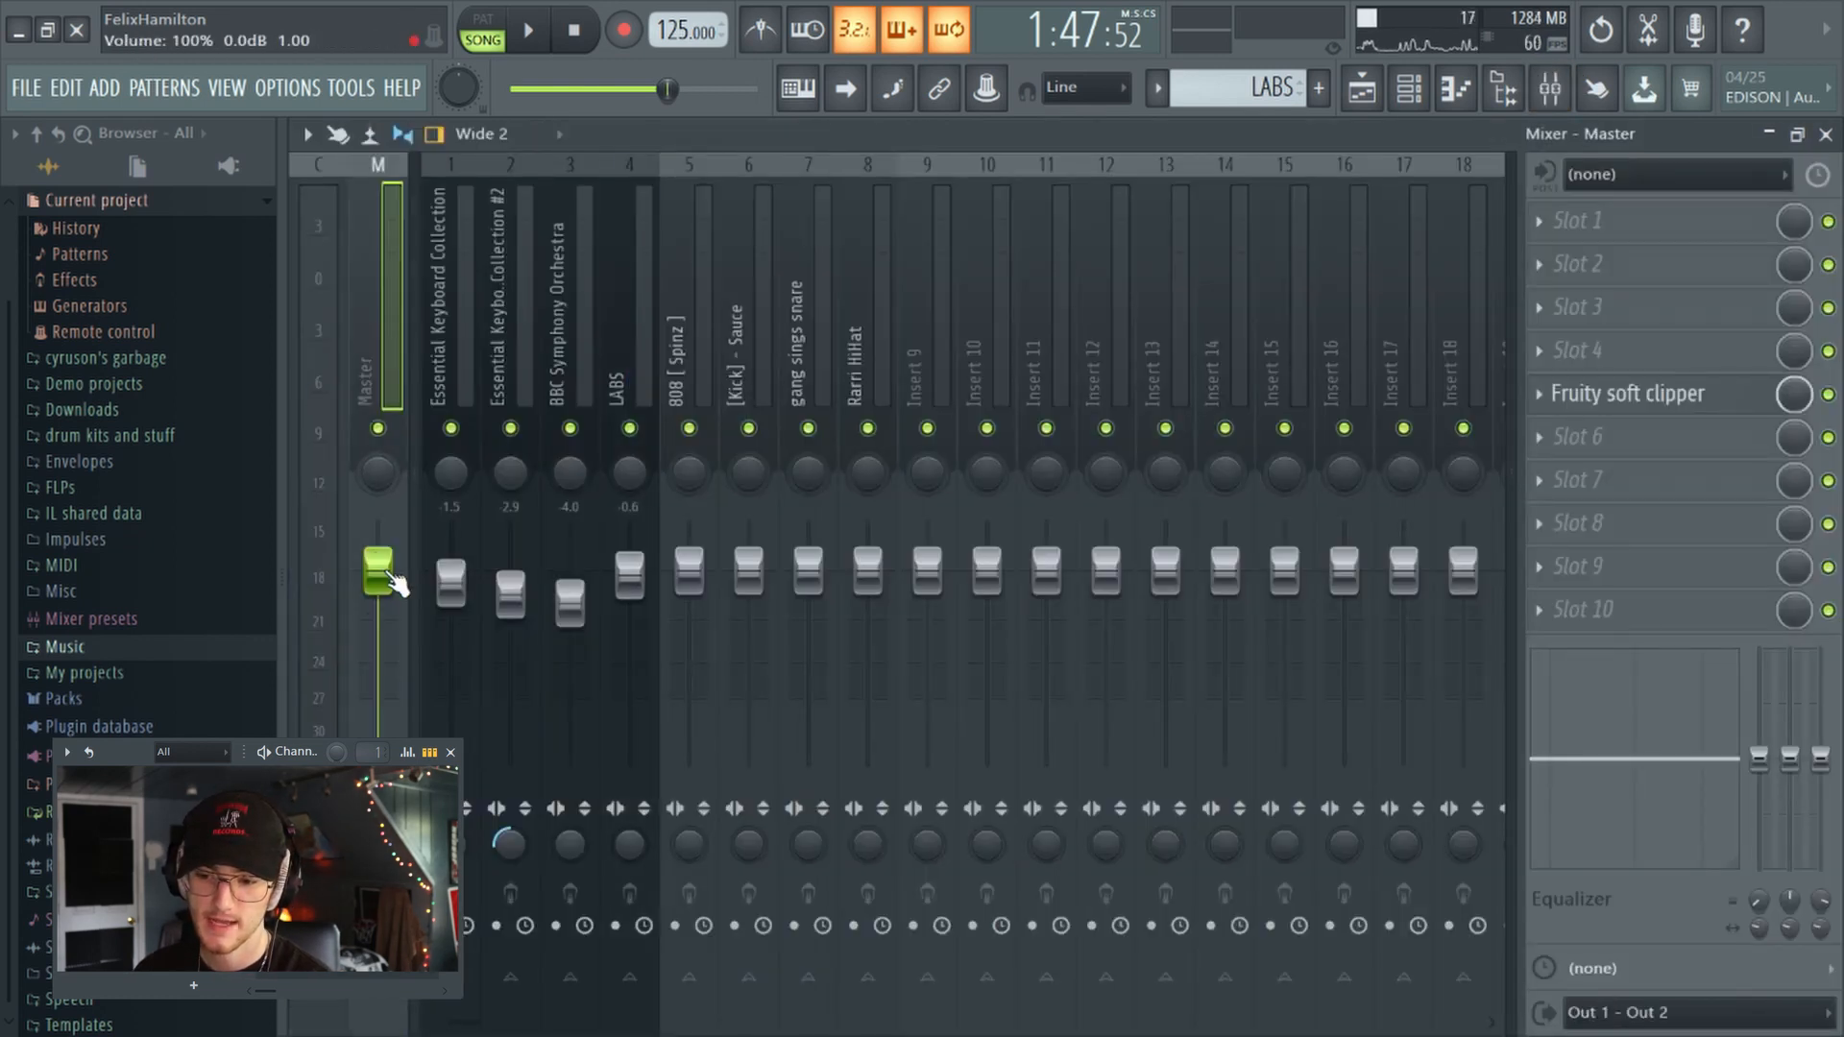
right_click(395, 581)
left_click(509, 759)
left_click(1358, 88)
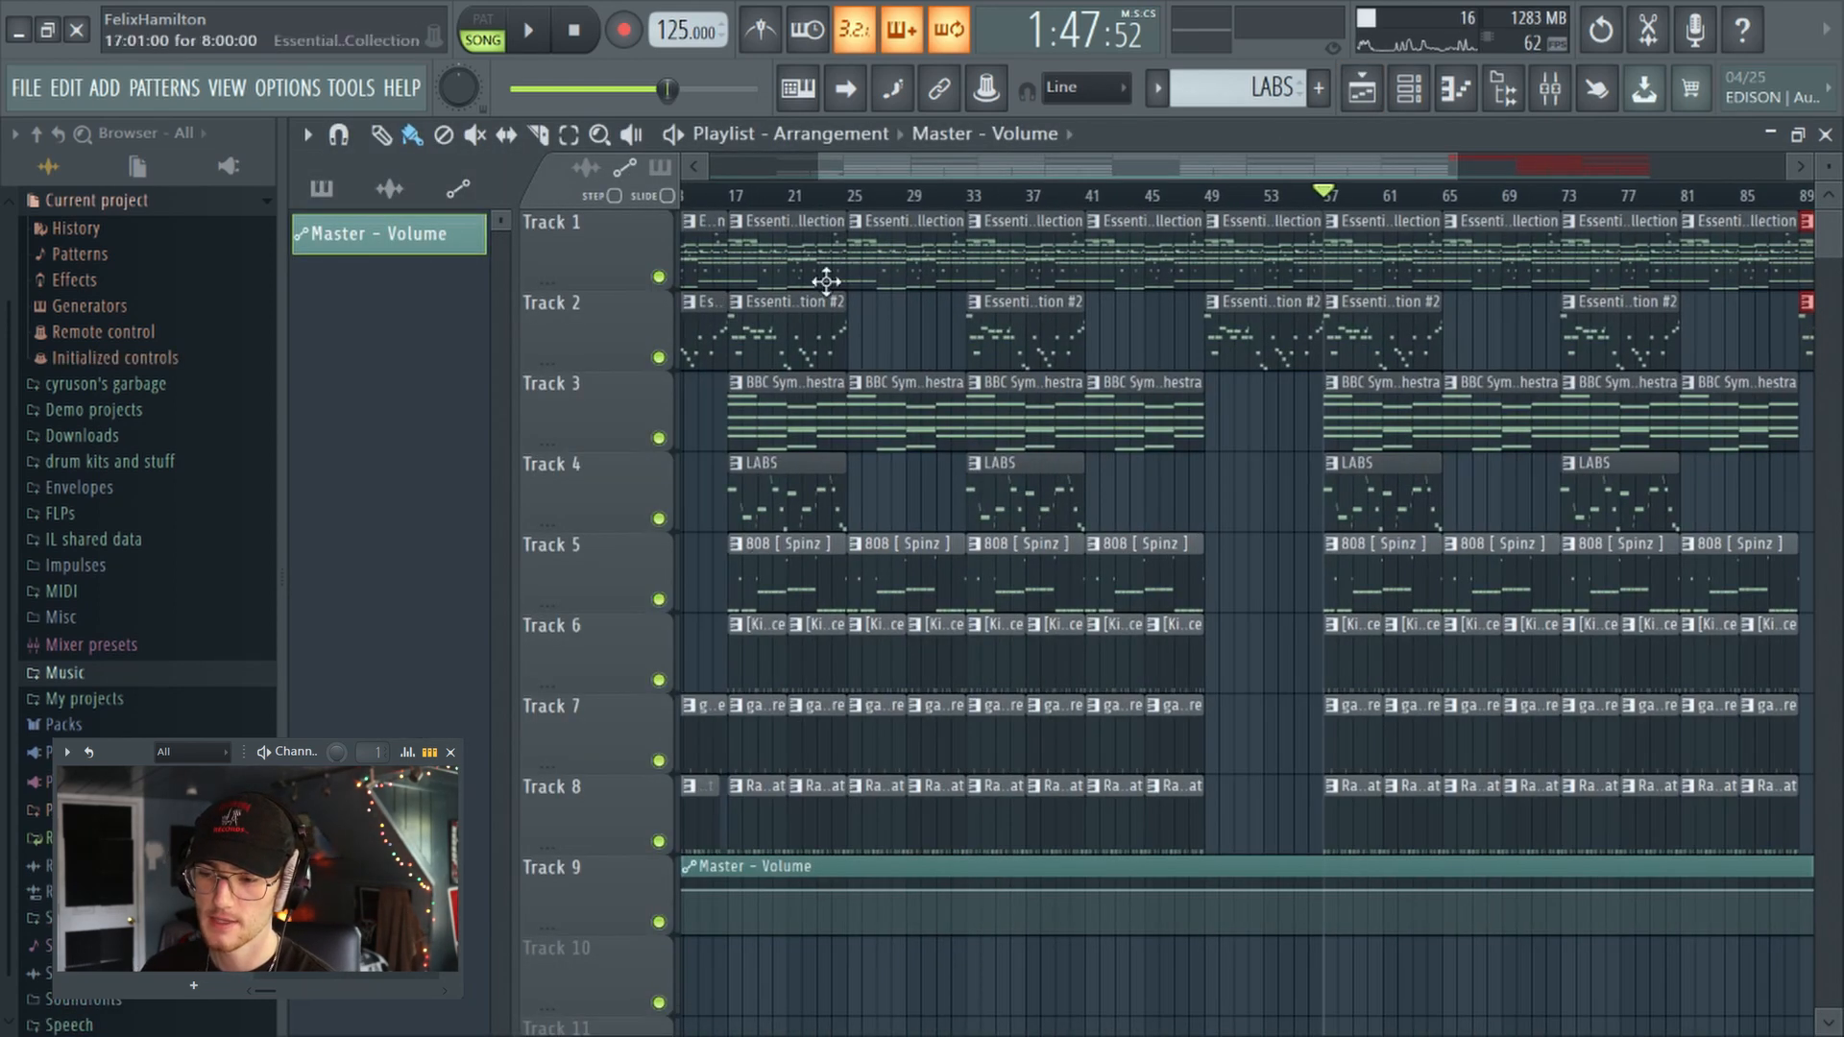
Step: Copy the value of the starting point of the Master - Volume automation clip on Track 9
left_click_drag(856, 175, 735, 178)
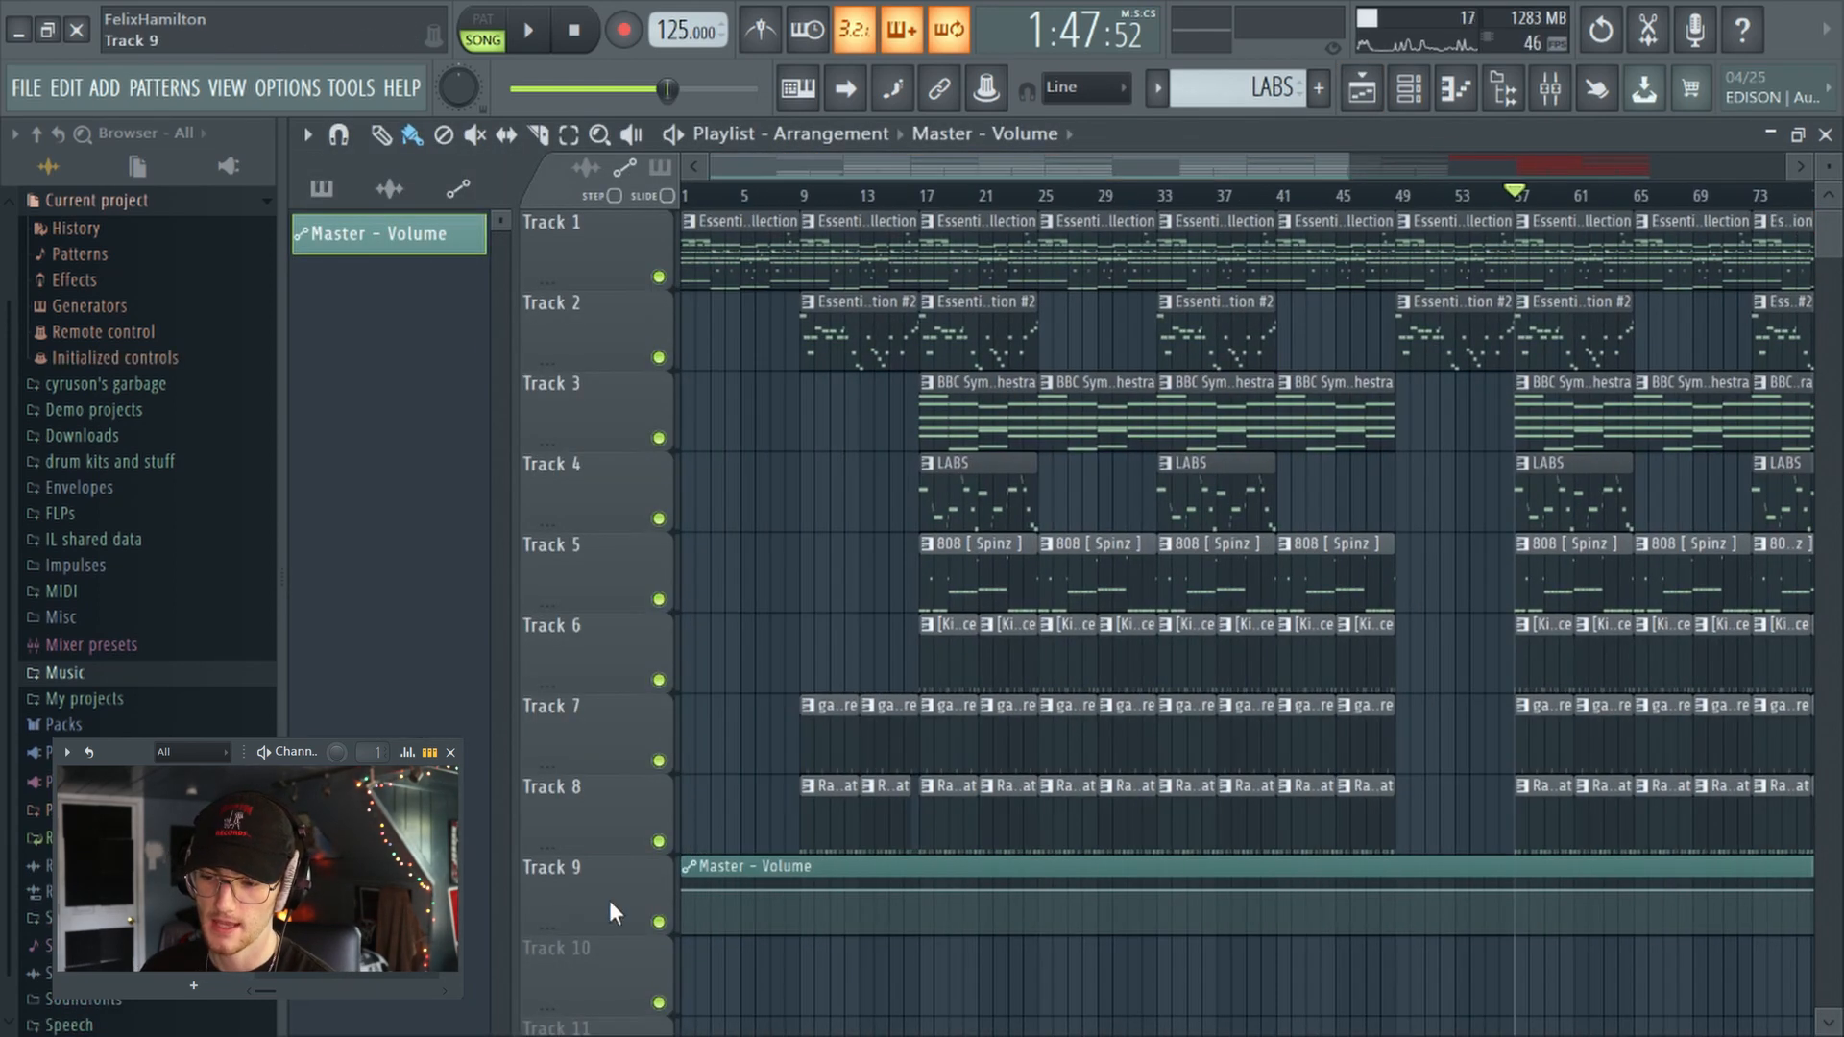
right_click(688, 891)
left_click(747, 954)
Step: Add a Master - Volume automation point at bar 97 with the pasted 80% value, and lower the clip's end point to the minimum
left_click_drag(1106, 169, 1603, 316)
scroll(1187, 202, "up", 4)
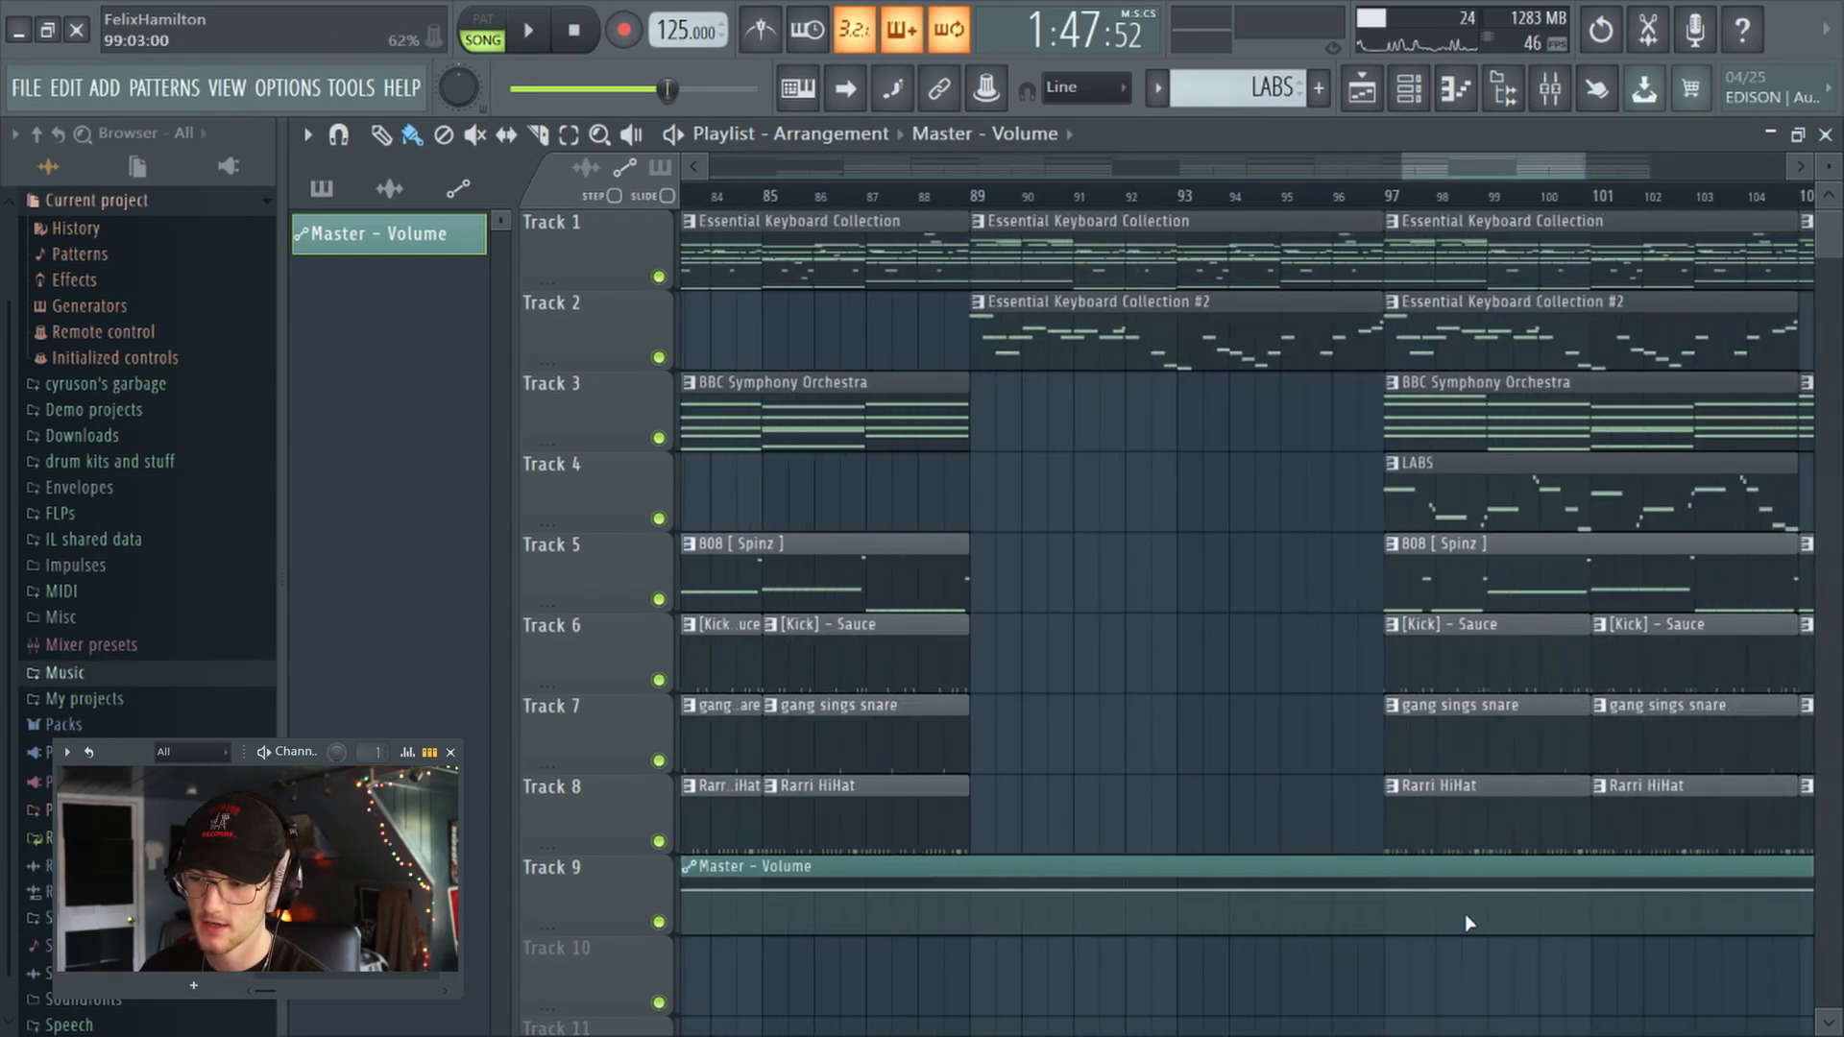
left_click(1389, 892)
right_click(1383, 899)
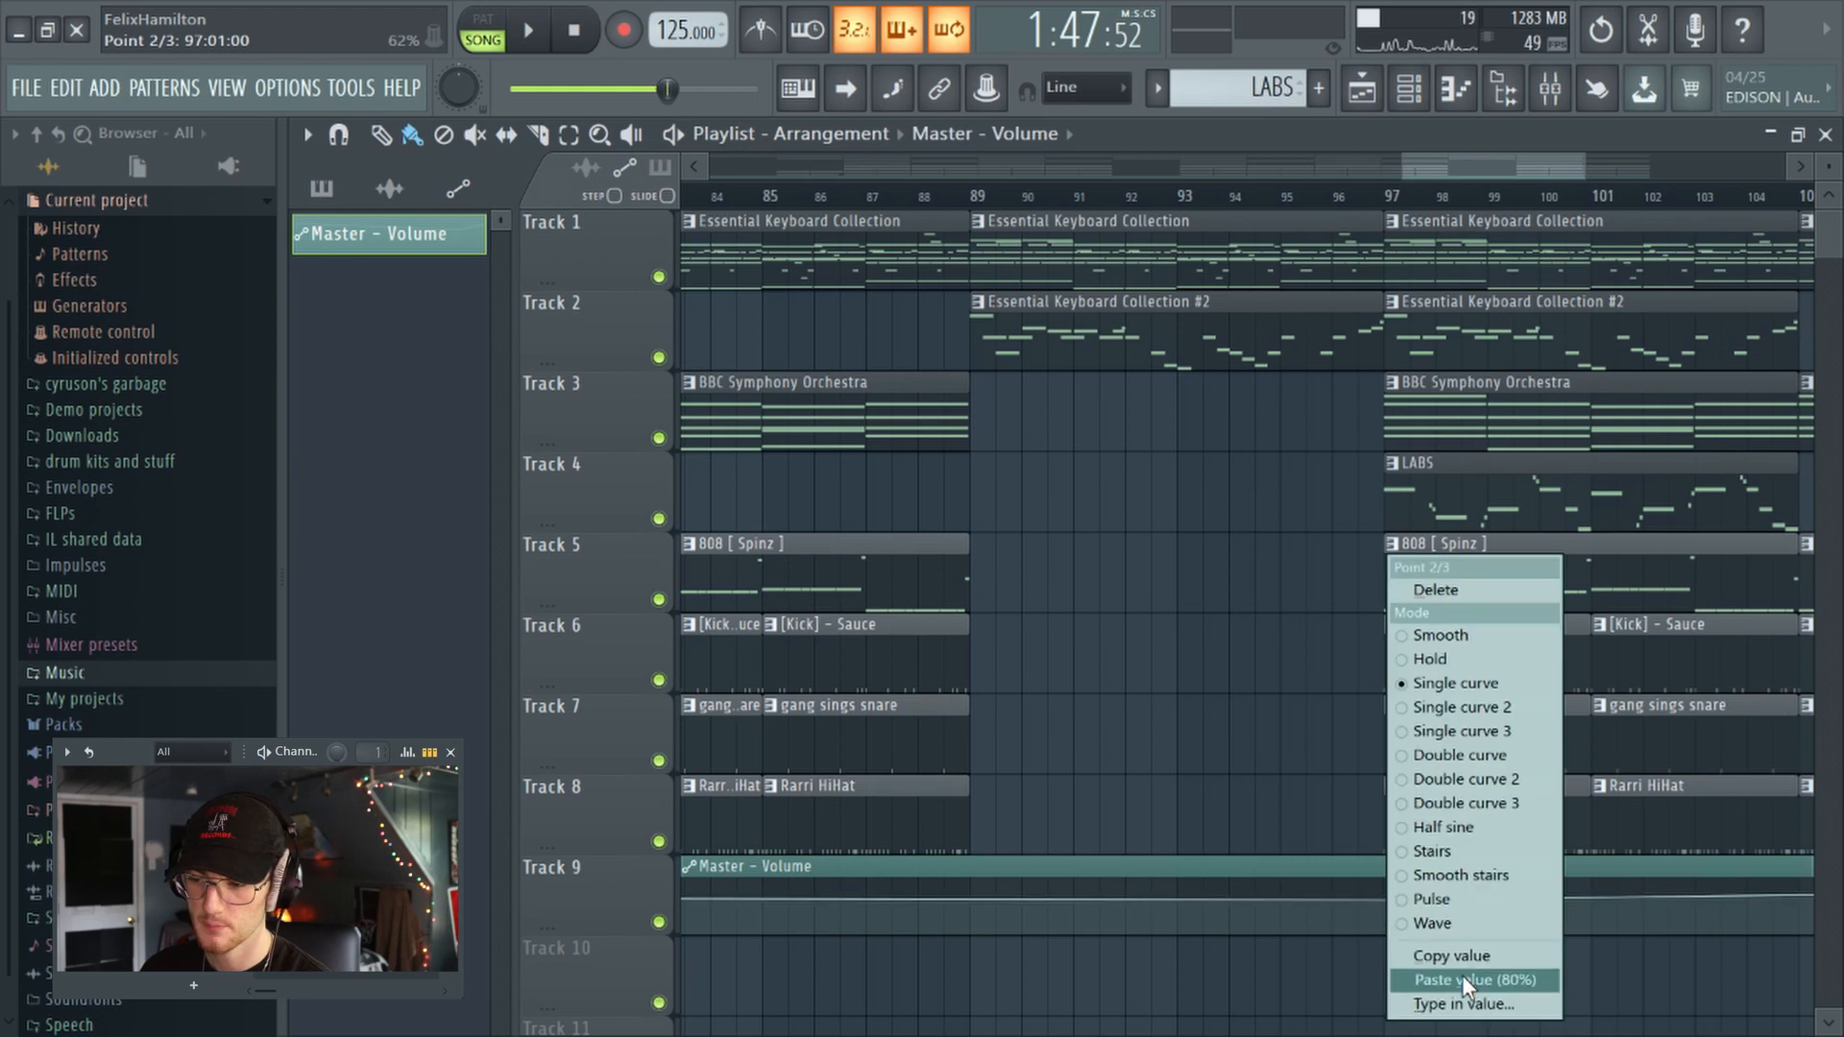
left_click(1462, 975)
left_click_drag(1467, 165, 1581, 275)
left_click_drag(1633, 885, 1645, 998)
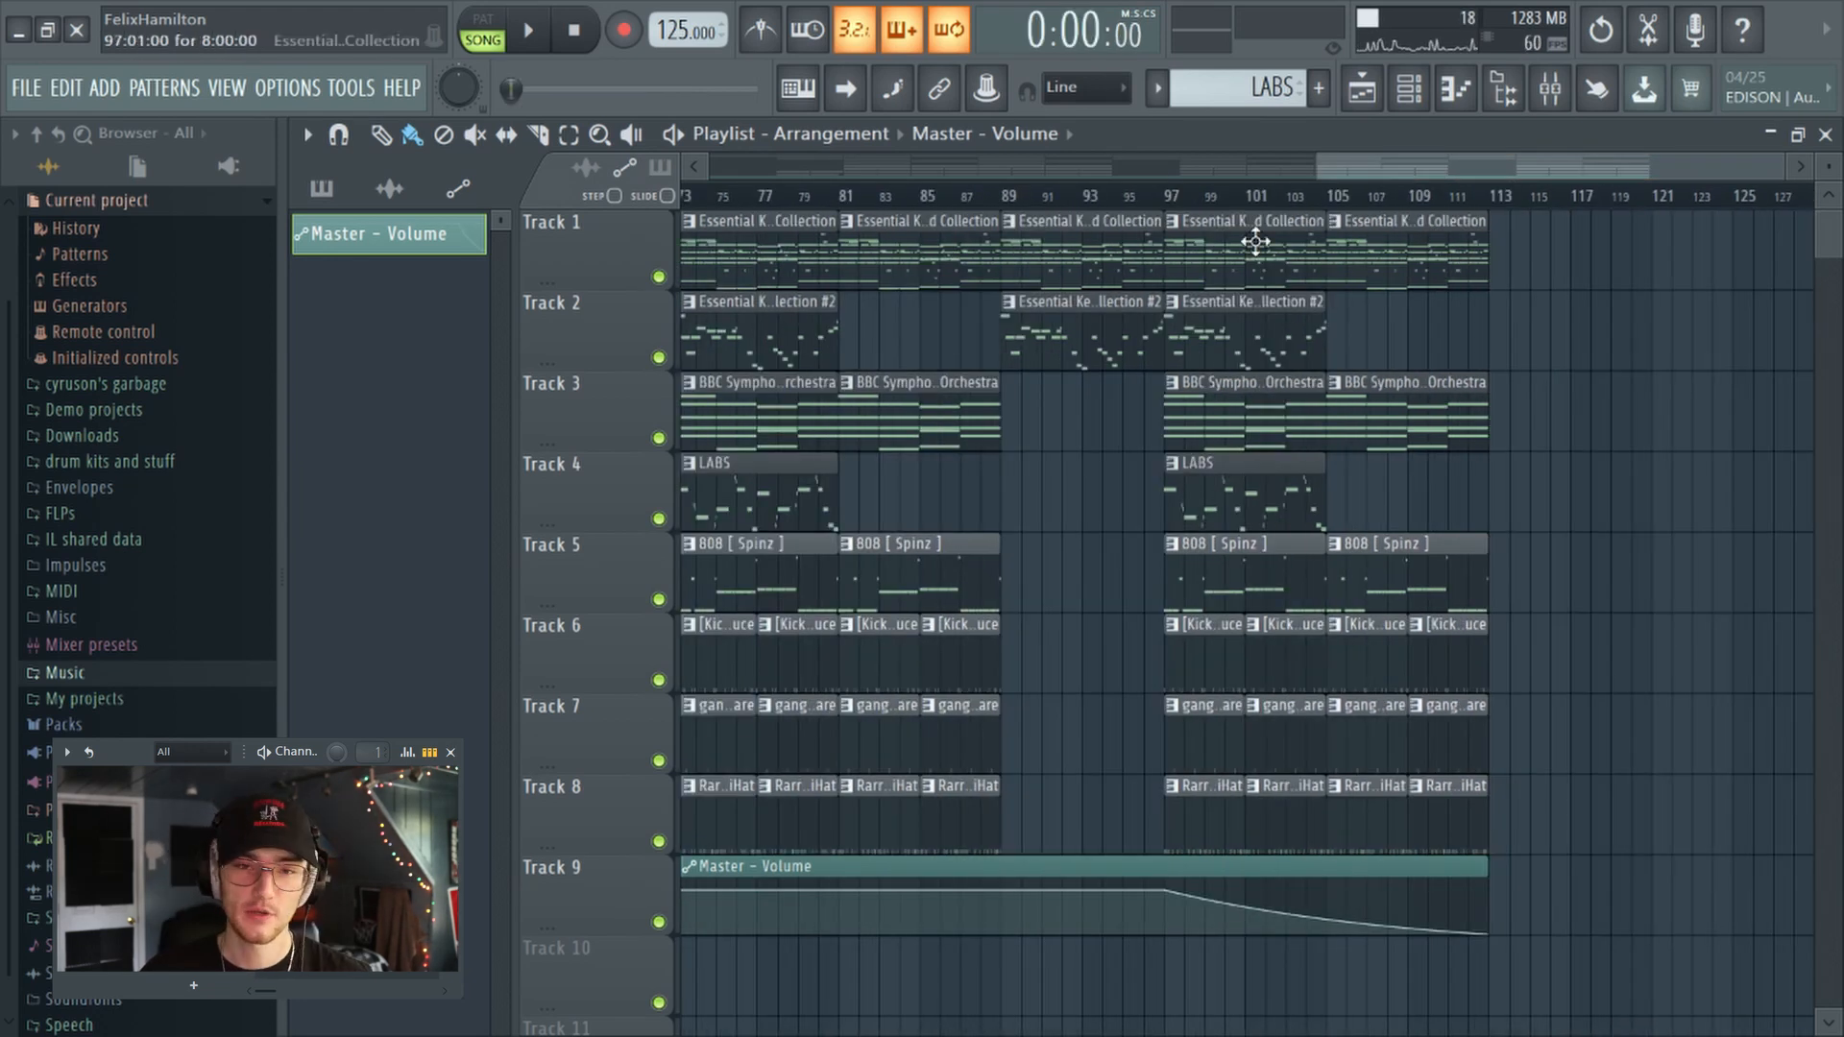